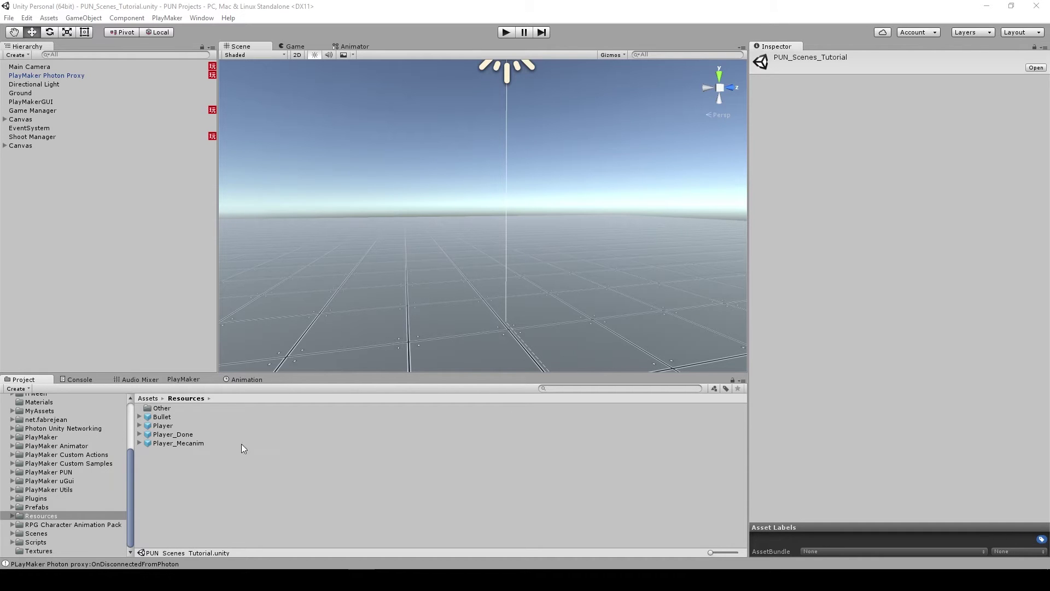
Place the Player_Mecanim prefab from the Resources folder into the scene hierarchy
{"action": "left_click_drag", "start_coordinate": [184, 442], "coordinate": [74, 204]}
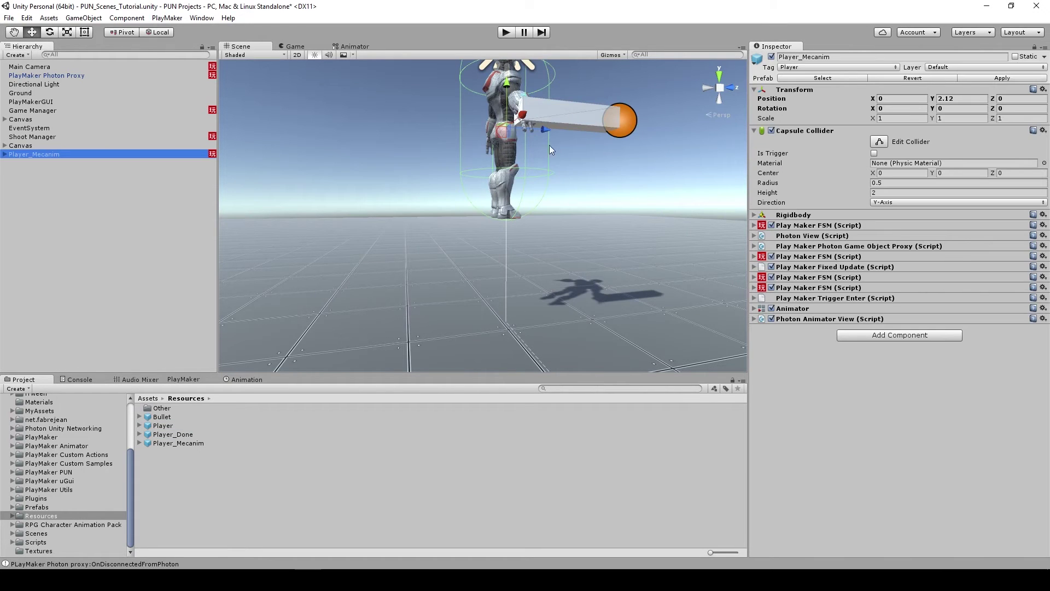
{"action": "left_click_drag", "start_coordinate": [584, 158], "coordinate": [381, 190], "text": "alt"}
{"action": "middle_click_drag", "start_coordinate": [514, 163], "coordinate": [471, 252]}
{"action": "left_click_drag", "start_coordinate": [471, 252], "coordinate": [495, 256], "text": "alt"}
{"action": "scroll", "coordinate": [355, 258], "scroll_direction": "up", "scroll_amount": 2}
{"action": "left_click_drag", "start_coordinate": [313, 91], "coordinate": [542, 261], "text": "alt"}
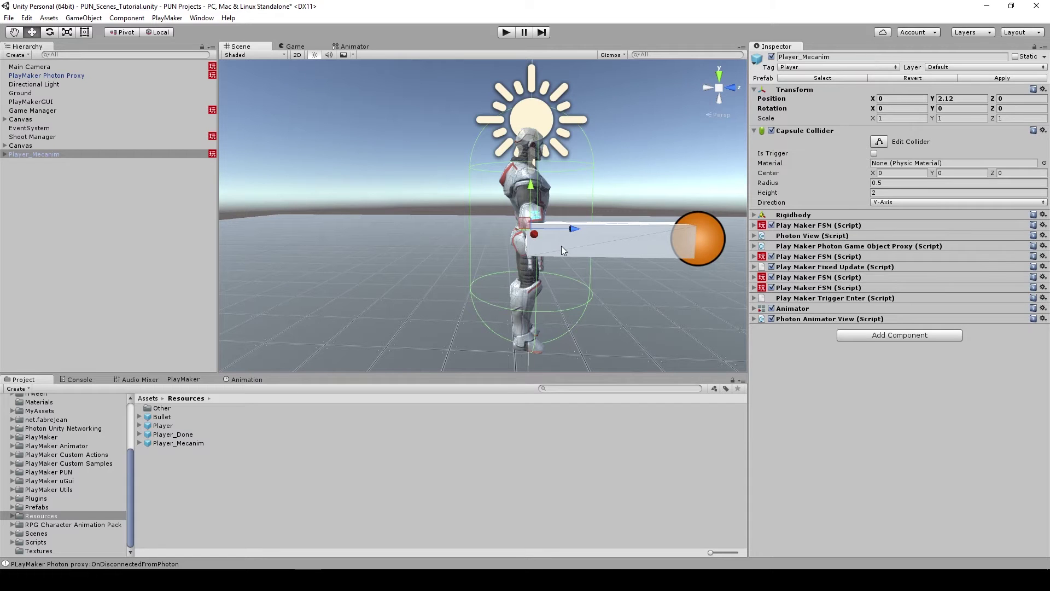
Run the game to examine the animated character and its weapon in the scene, and stop playback
{"action": "left_click", "coordinate": [299, 46]}
{"action": "left_click", "coordinate": [242, 46]}
{"action": "left_click", "coordinate": [506, 31]}
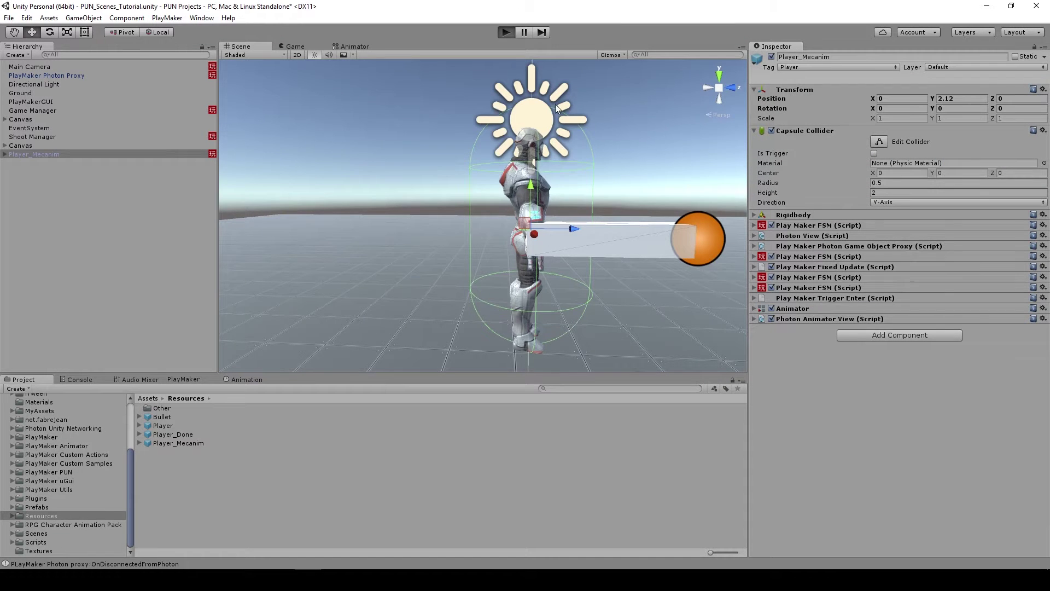
{"action": "left_click", "coordinate": [253, 47]}
{"action": "left_click_drag", "start_coordinate": [500, 275], "coordinate": [495, 316], "text": "alt"}
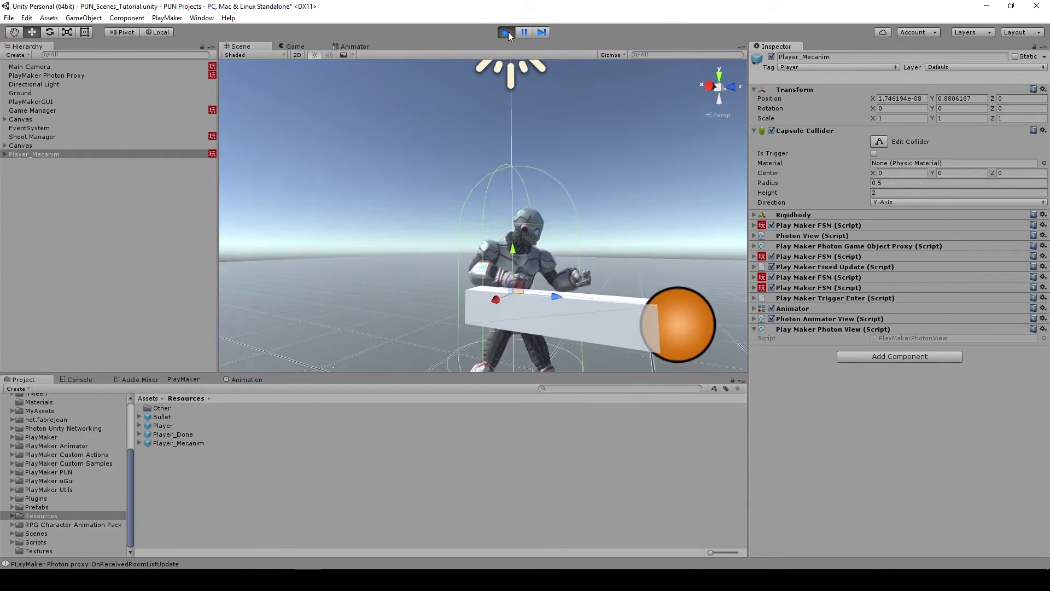
{"action": "left_click", "coordinate": [508, 32]}
Set the X scale of Player_Mecanim's Weapon child to 0.1
{"action": "left_click_drag", "start_coordinate": [565, 204], "coordinate": [530, 253], "text": "alt"}
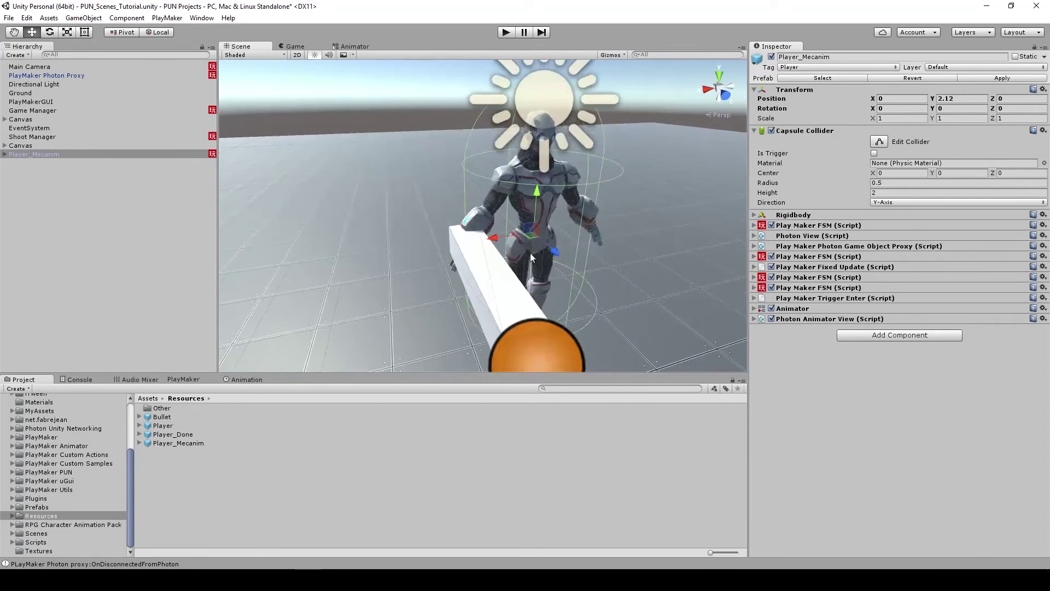
{"action": "left_click", "coordinate": [4, 155]}
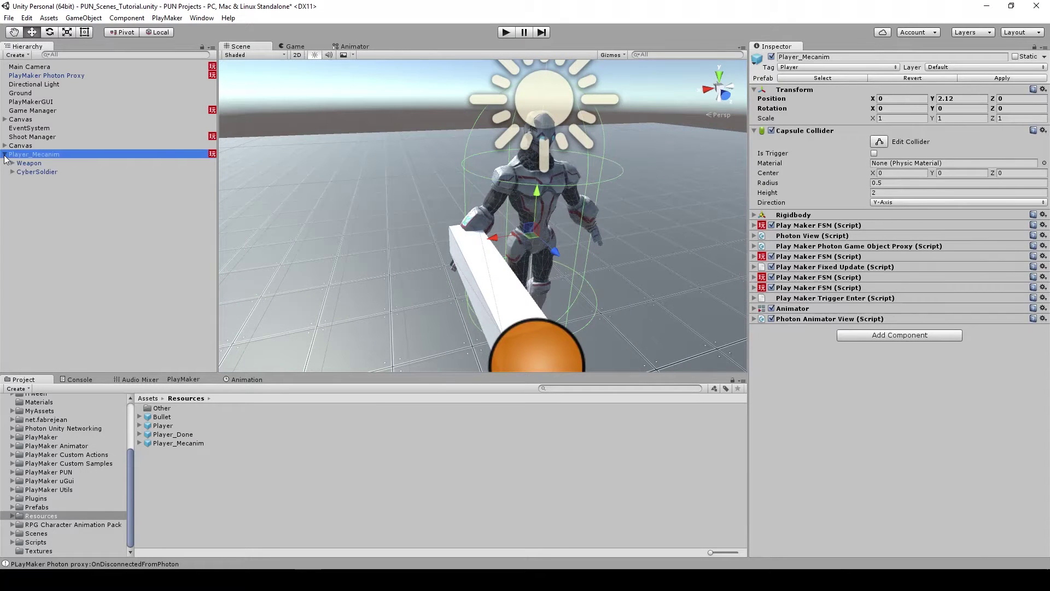
{"action": "left_click", "coordinate": [23, 164]}
{"action": "left_click_drag", "start_coordinate": [636, 284], "coordinate": [766, 211], "text": "alt"}
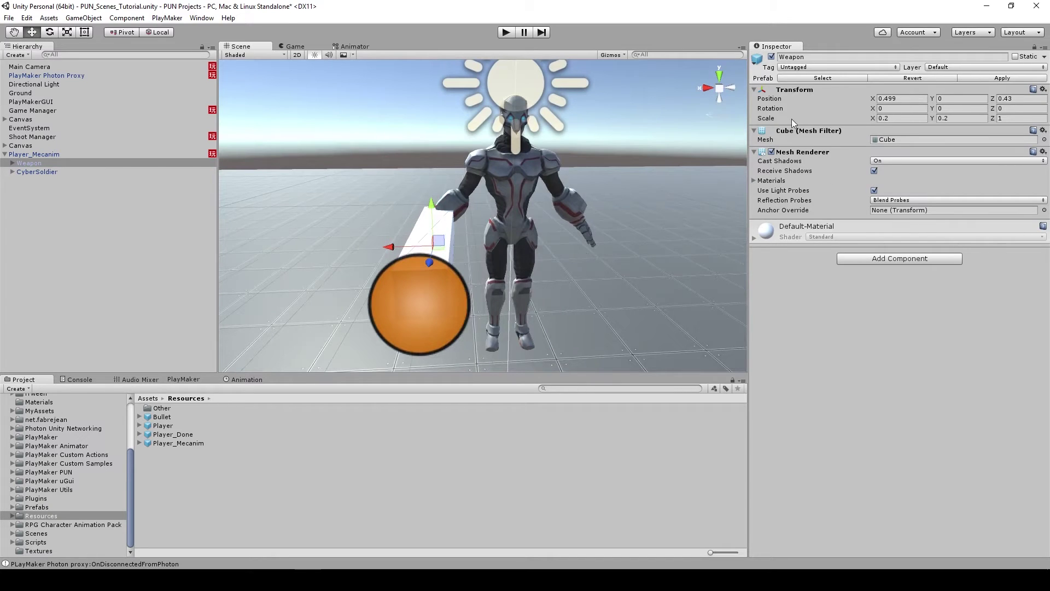
{"action": "left_click", "coordinate": [899, 118]}
{"action": "type", "text": ".1"}
Move the Weapon closer to the character's body, to about X 0.213 and Y 0.103
{"action": "left_click_drag", "start_coordinate": [323, 217], "coordinate": [612, 183], "text": "alt"}
{"action": "left_click", "coordinate": [606, 164]}
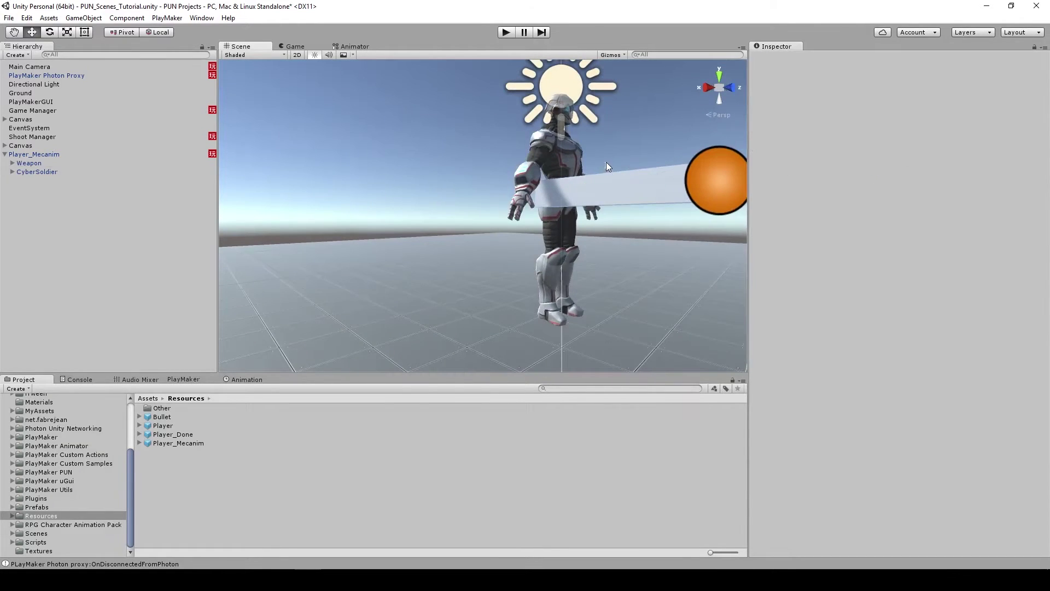
{"action": "left_click", "coordinate": [605, 191]}
{"action": "left_click_drag", "start_coordinate": [44, 172], "coordinate": [53, 163]}
{"action": "left_click", "coordinate": [598, 311]}
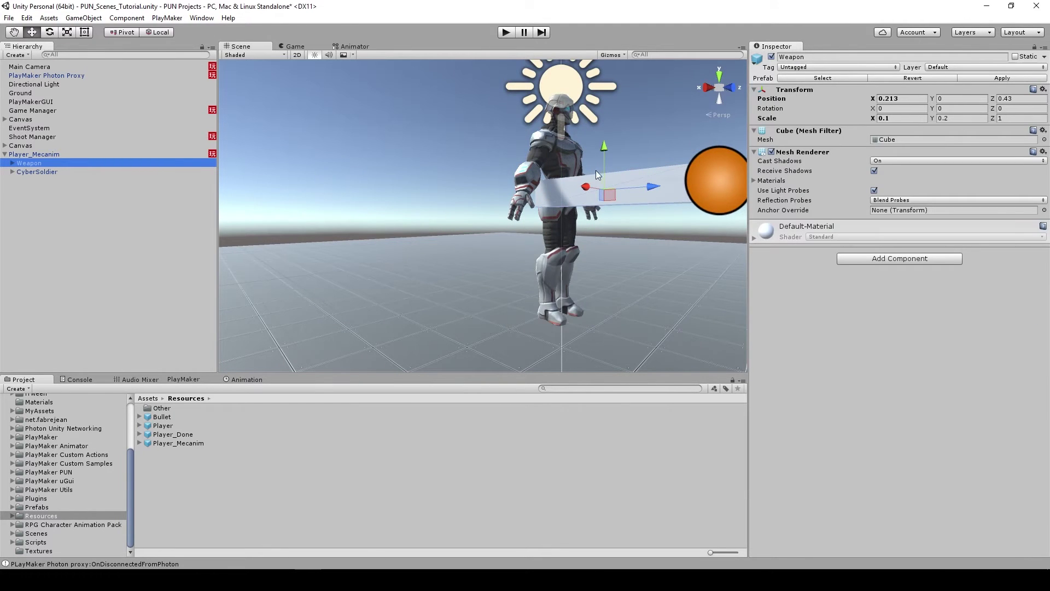
{"action": "left_click_drag", "start_coordinate": [603, 152], "coordinate": [602, 136]}
{"action": "left_click_drag", "start_coordinate": [583, 176], "coordinate": [212, 251], "text": "alt"}
Add a new PlayMaker FSM to Player_Mecanim and name it Mecanim IK
{"action": "left_click", "coordinate": [43, 154]}
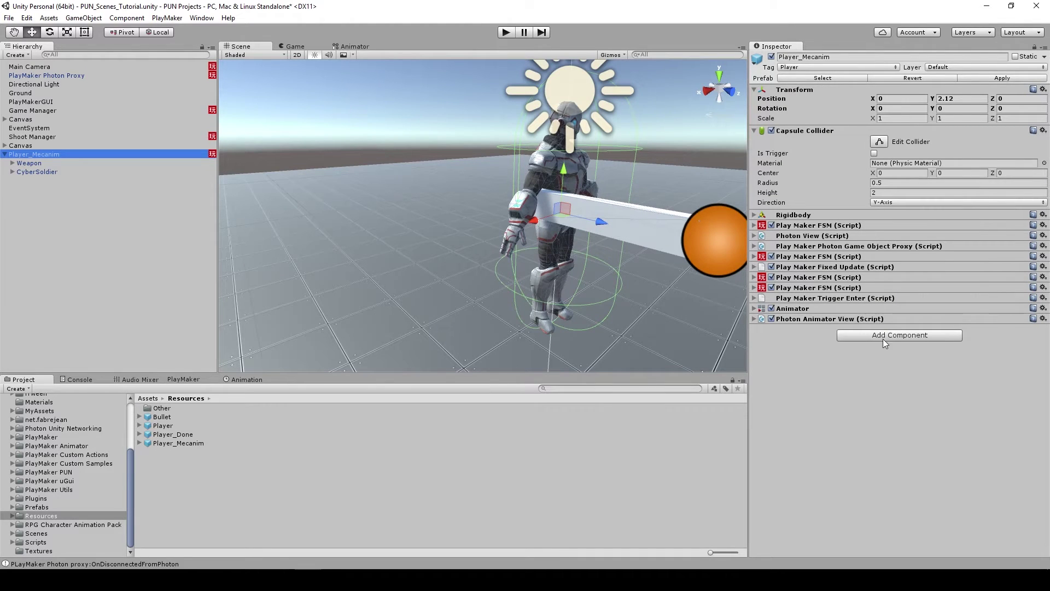
{"action": "left_click", "coordinate": [182, 379]}
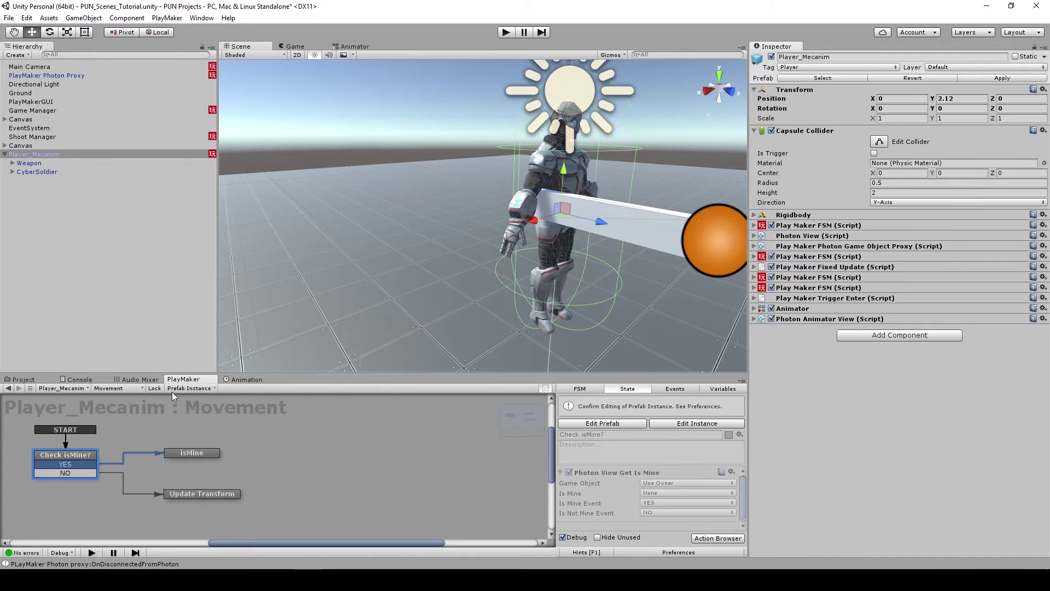
{"action": "left_click", "coordinate": [111, 388]}
{"action": "left_click", "coordinate": [150, 455]}
{"action": "left_click", "coordinate": [114, 388]}
{"action": "left_click", "coordinate": [150, 444]}
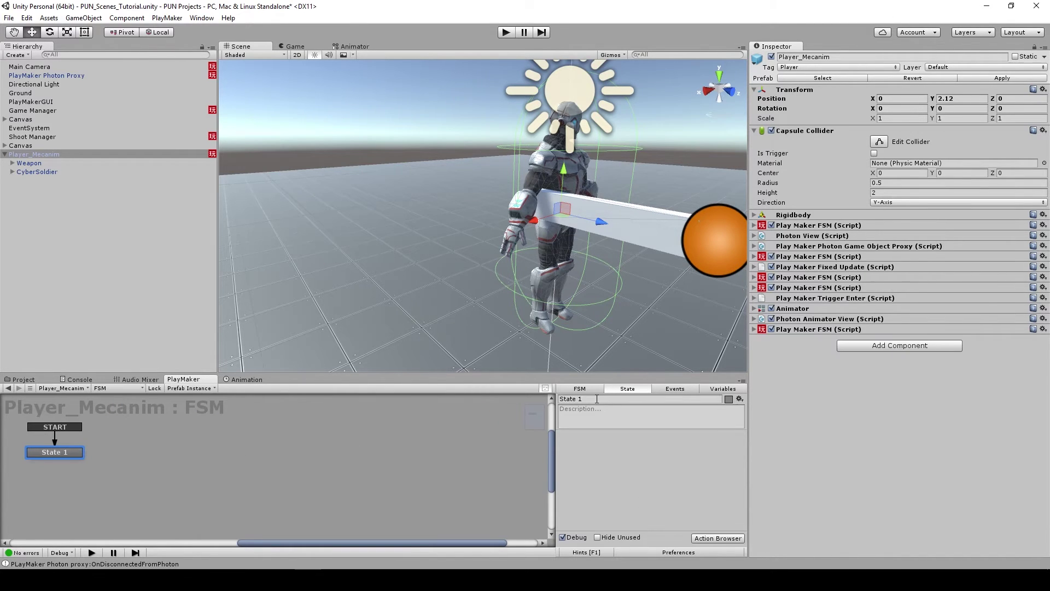
{"action": "left_click", "coordinate": [580, 388]}
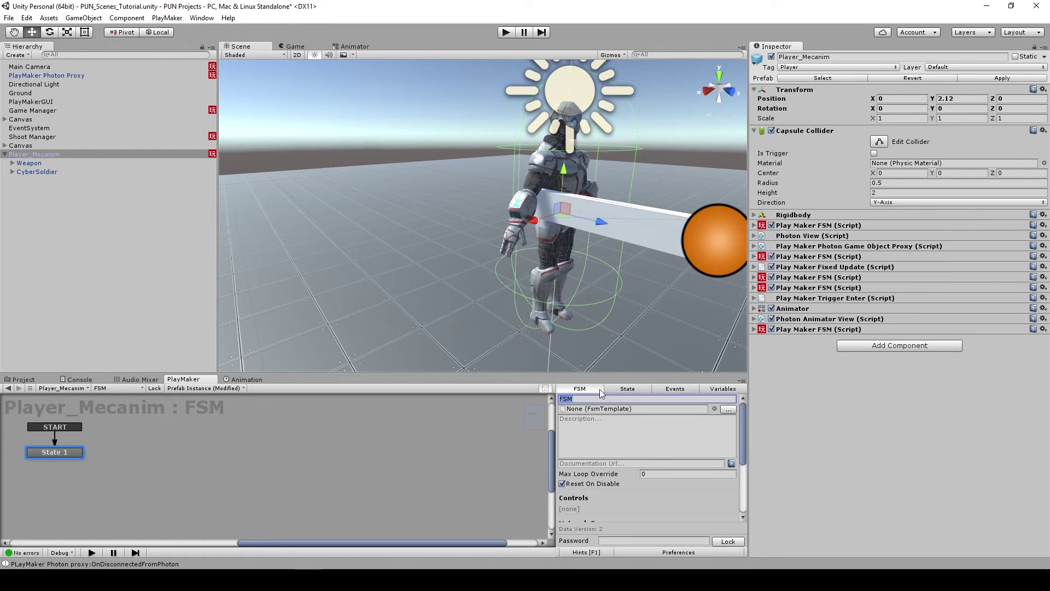
{"action": "type", "text": "Mecanim IK"}
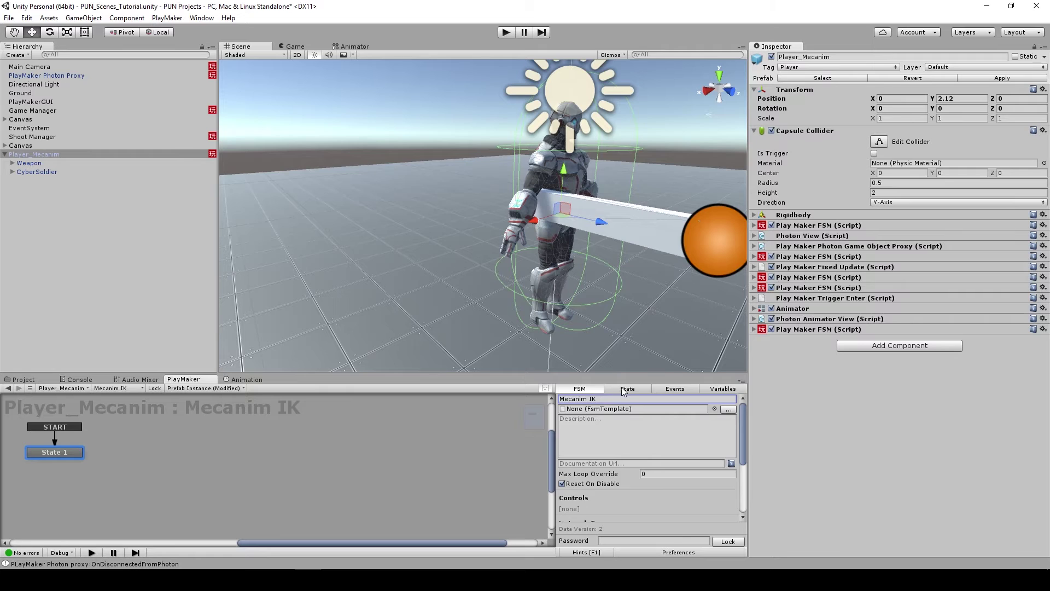
{"action": "left_click", "coordinate": [624, 388]}
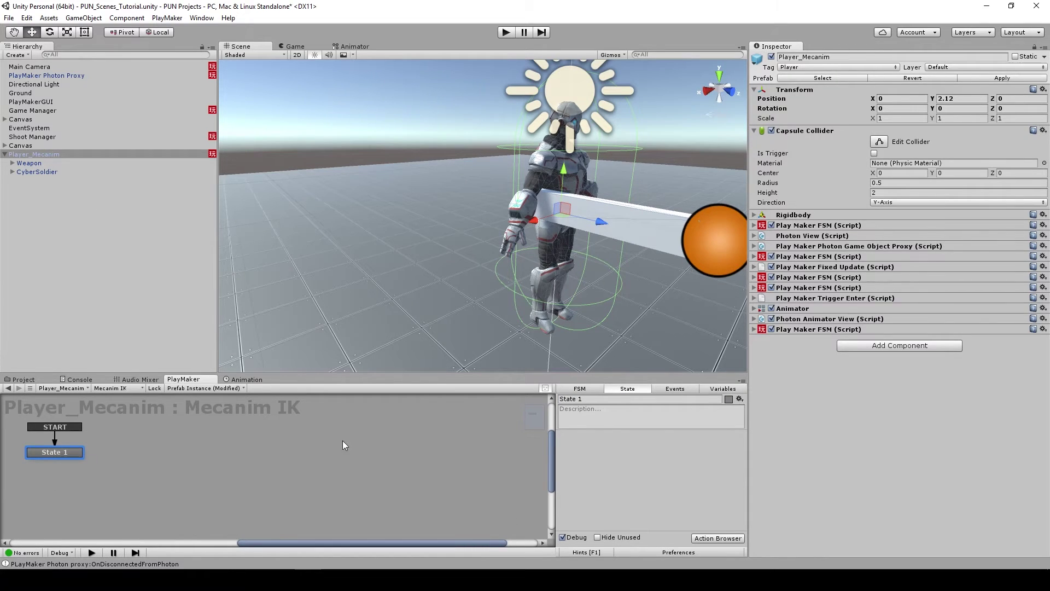
Create an empty child object under Weapon and name it L Hand target
{"action": "left_click", "coordinate": [25, 164]}
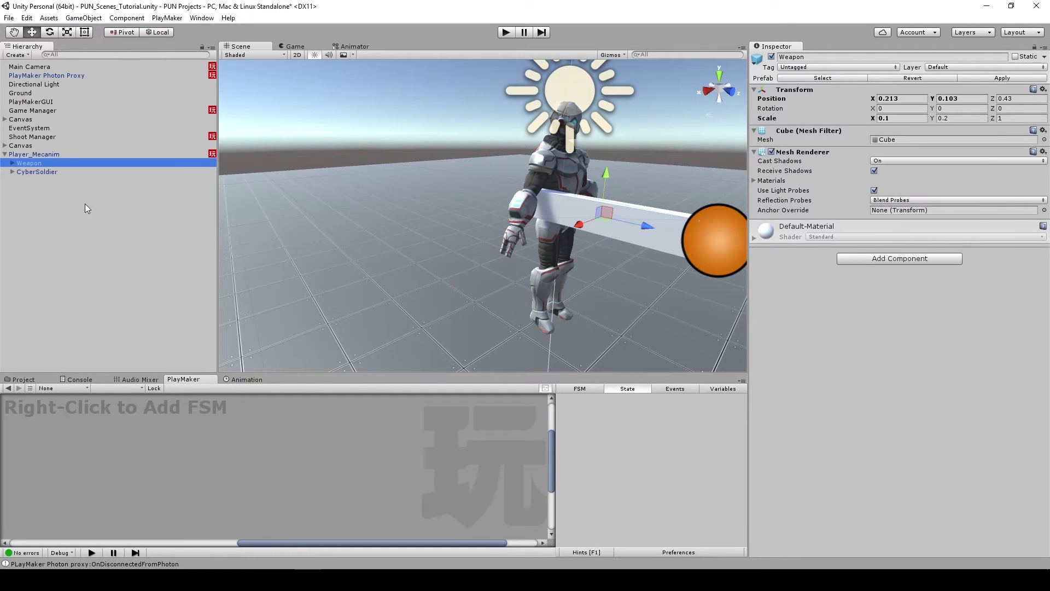
{"action": "right_click", "coordinate": [29, 162]}
{"action": "left_click", "coordinate": [71, 252]}
{"action": "left_click", "coordinate": [799, 56]}
{"action": "type", "text": "L Hand target"}
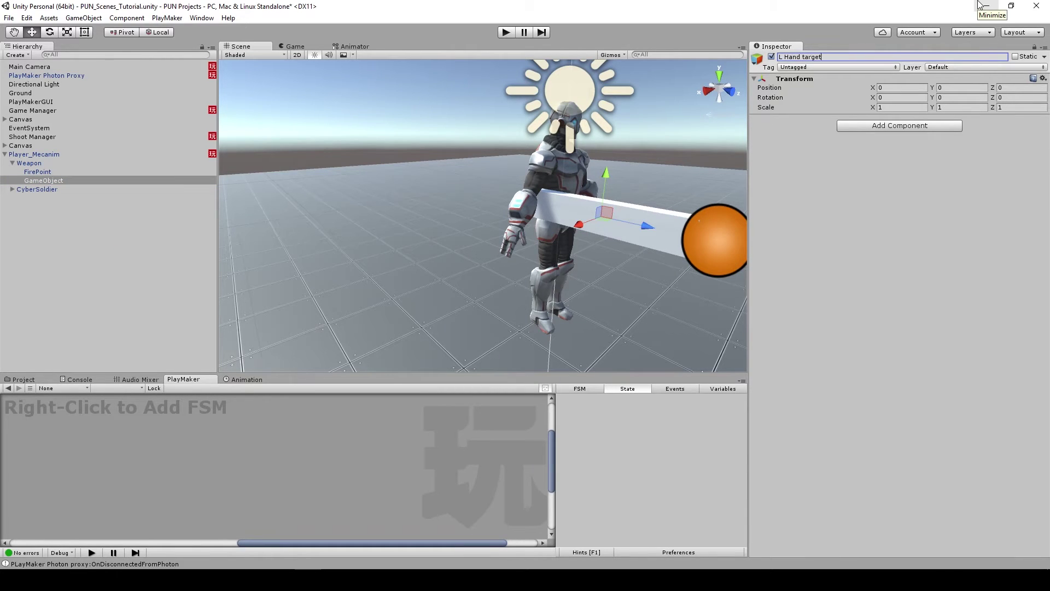
{"action": "key", "text": "Return"}
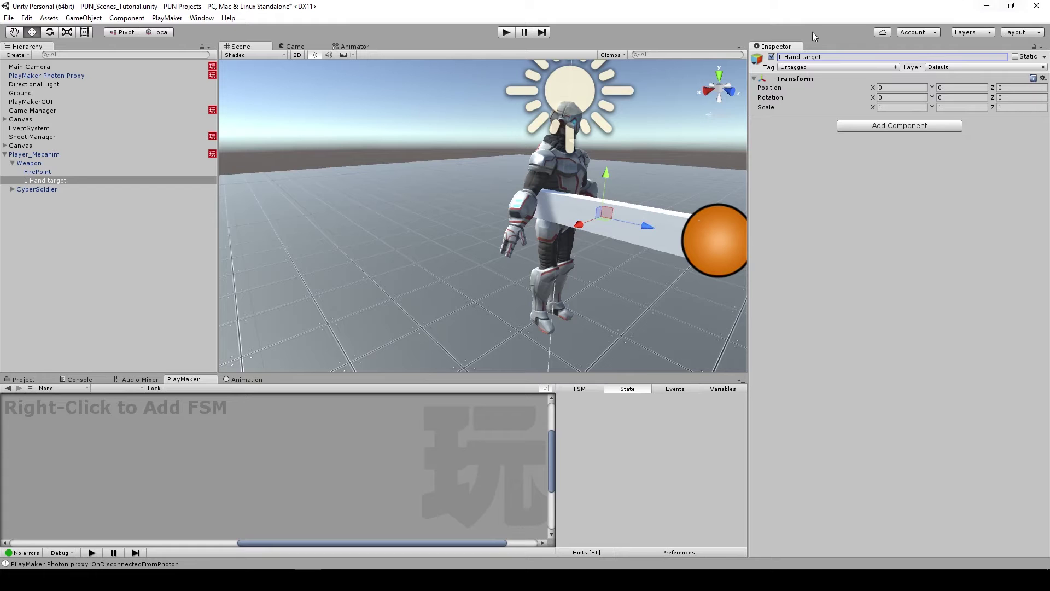
Give L Hand target a red label icon and move it forward along the weapon to about Z 0.064
{"action": "left_click", "coordinate": [757, 58]}
{"action": "left_click", "coordinate": [797, 96]}
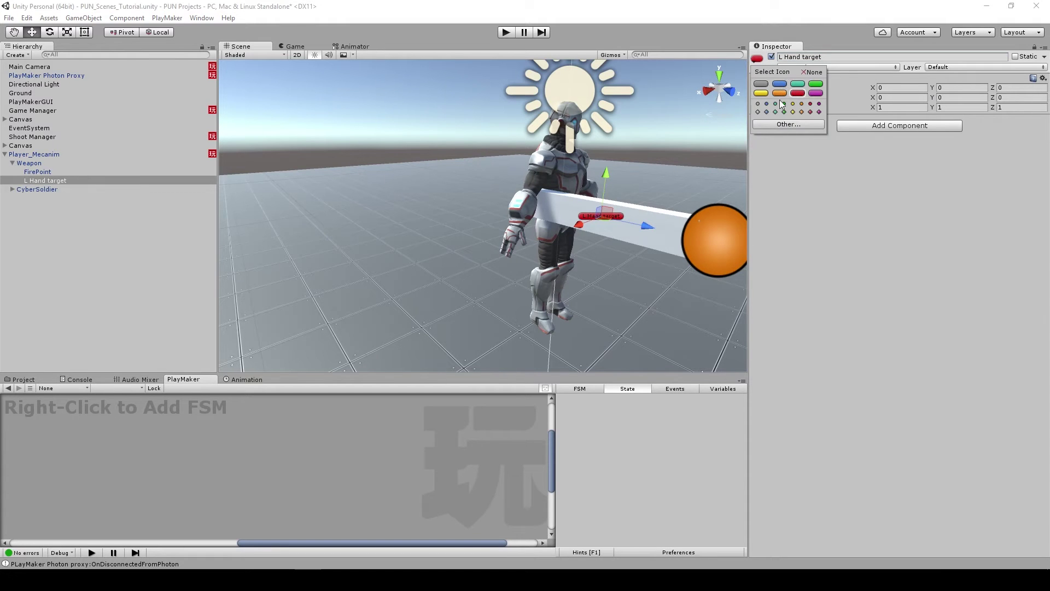
{"action": "mouse_move", "coordinate": [679, 213]}
{"action": "left_mouse_down", "text": "alt"}
{"action": "mouse_move", "coordinate": [608, 233]}
{"action": "mouse_move", "coordinate": [672, 206]}
{"action": "left_mouse_up", "text": "alt"}
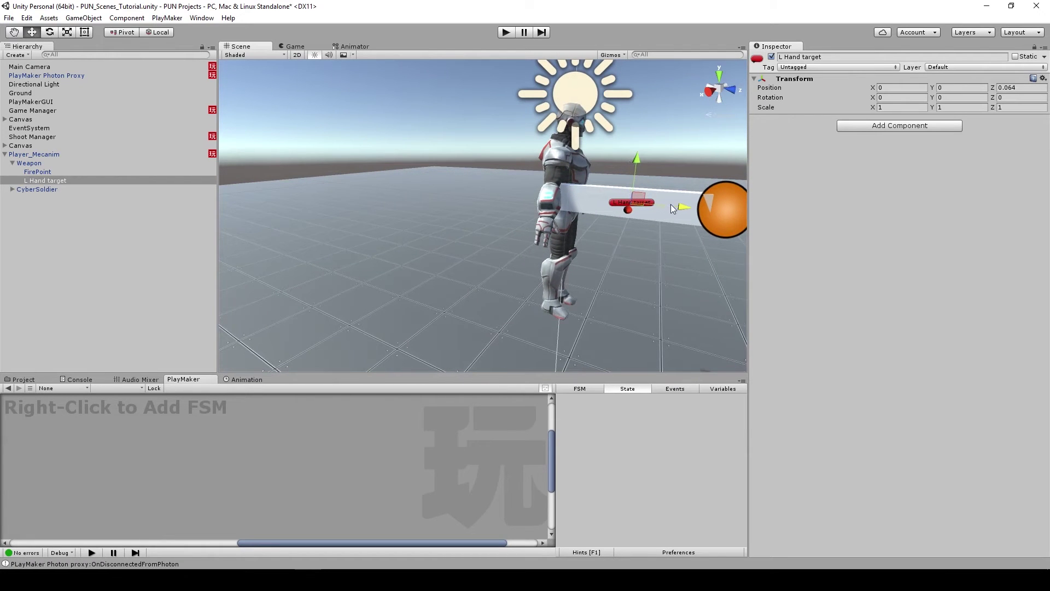
Duplicate L Hand target and rename the copy R Hand Target
{"action": "key", "text": "ctrl+d"}
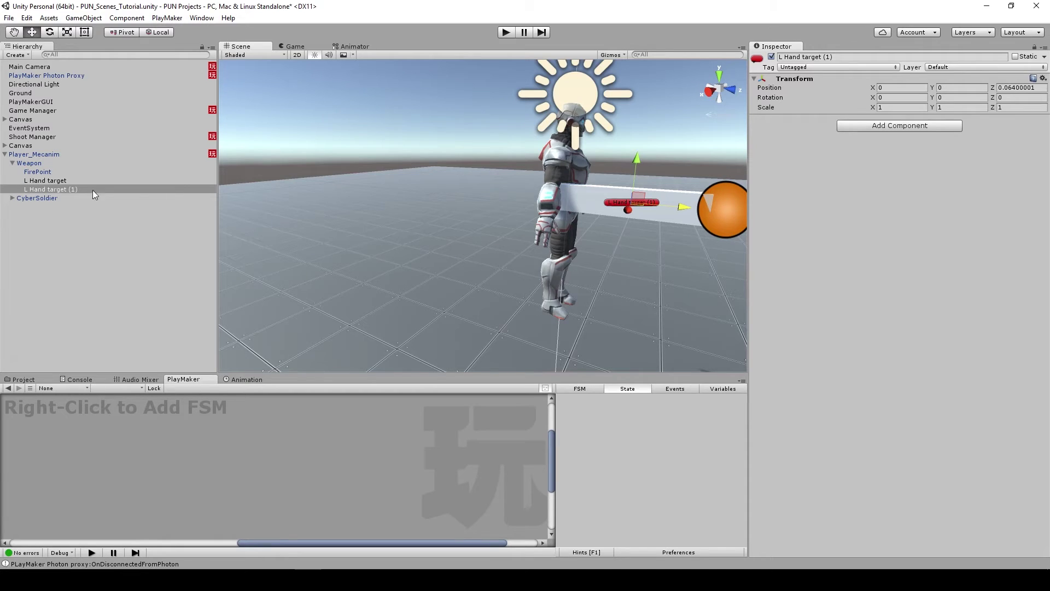
{"action": "left_click", "coordinate": [846, 58]}
{"action": "type", "text": "R "}
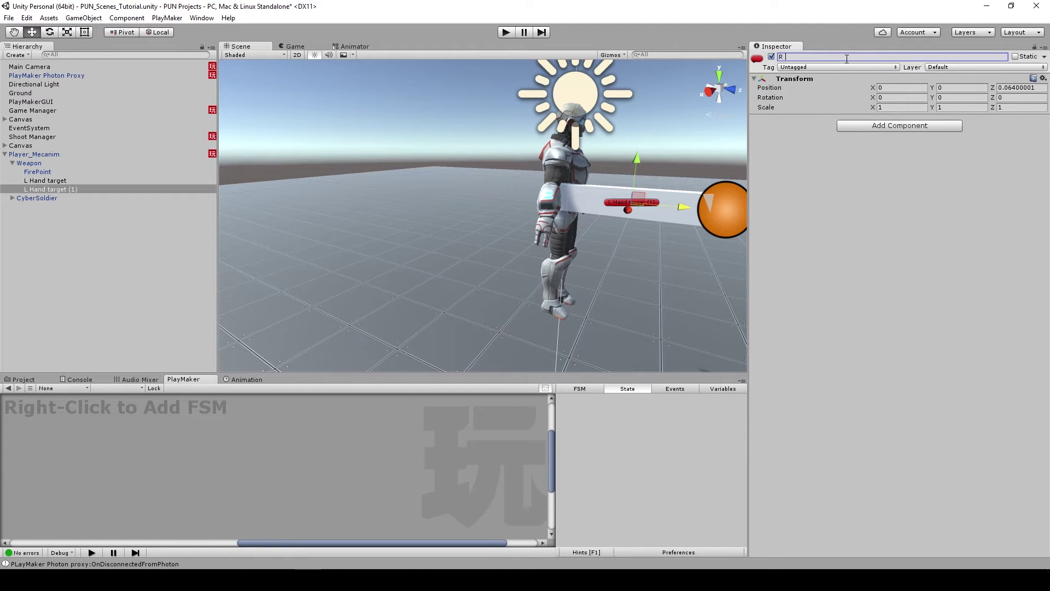
{"action": "type", "text": "Hand Target"}
{"action": "key", "text": "Return"}
Move R Hand Target back along the weapon to about Z -0.236
{"action": "left_click", "coordinate": [681, 210]}
{"action": "left_click_drag", "start_coordinate": [681, 209], "coordinate": [328, 307]}
{"action": "scroll", "coordinate": [507, 238], "scroll_direction": "up", "scroll_amount": 2}
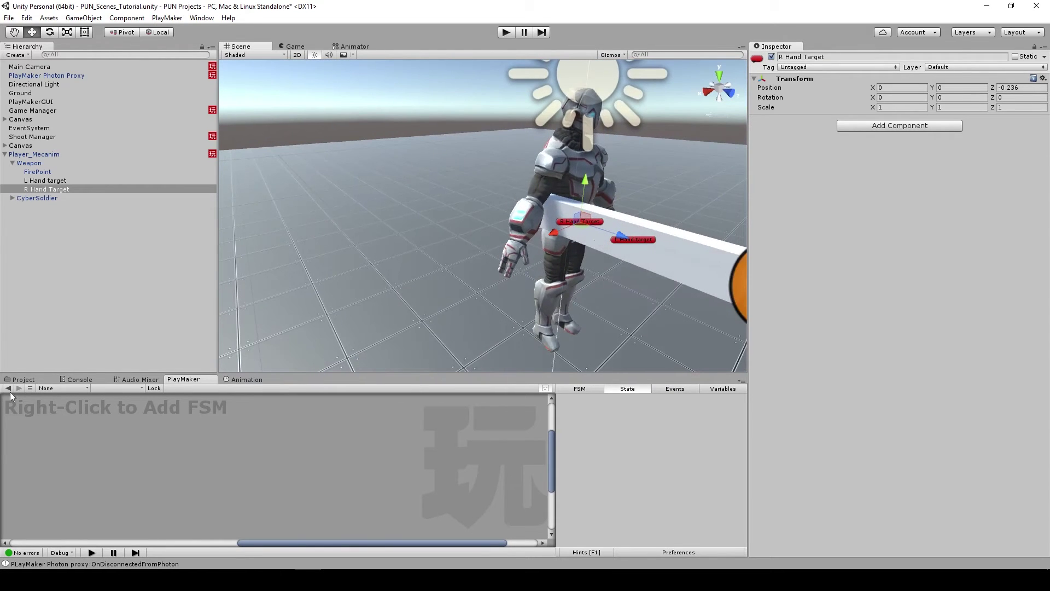
Add a Set Animator IK Goal action to State 1 of Player_Mecanim's Mecanim IK FSM
{"action": "left_click", "coordinate": [36, 158]}
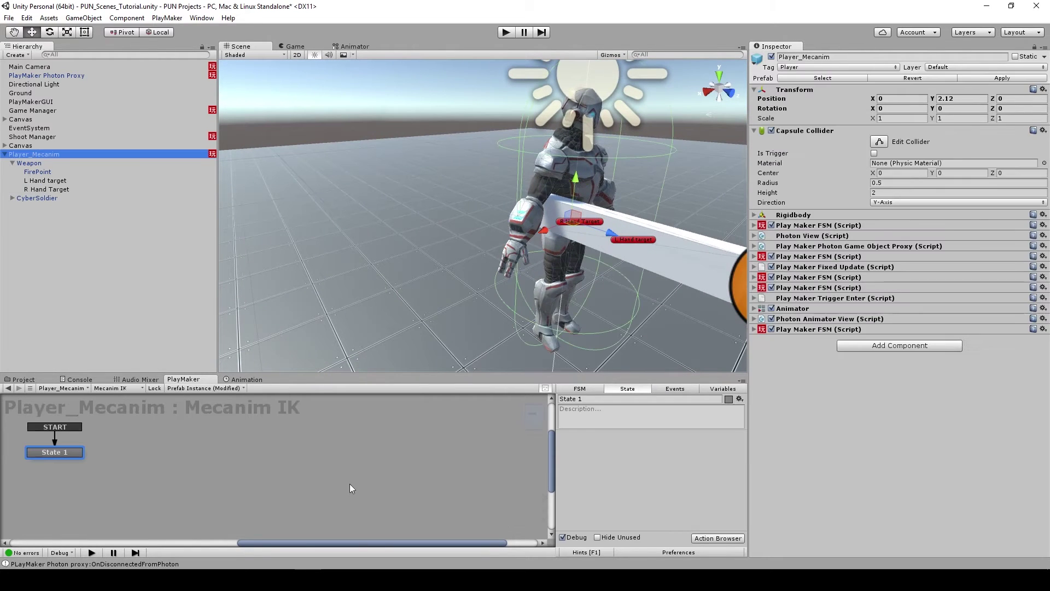
{"action": "left_click", "coordinate": [711, 539]}
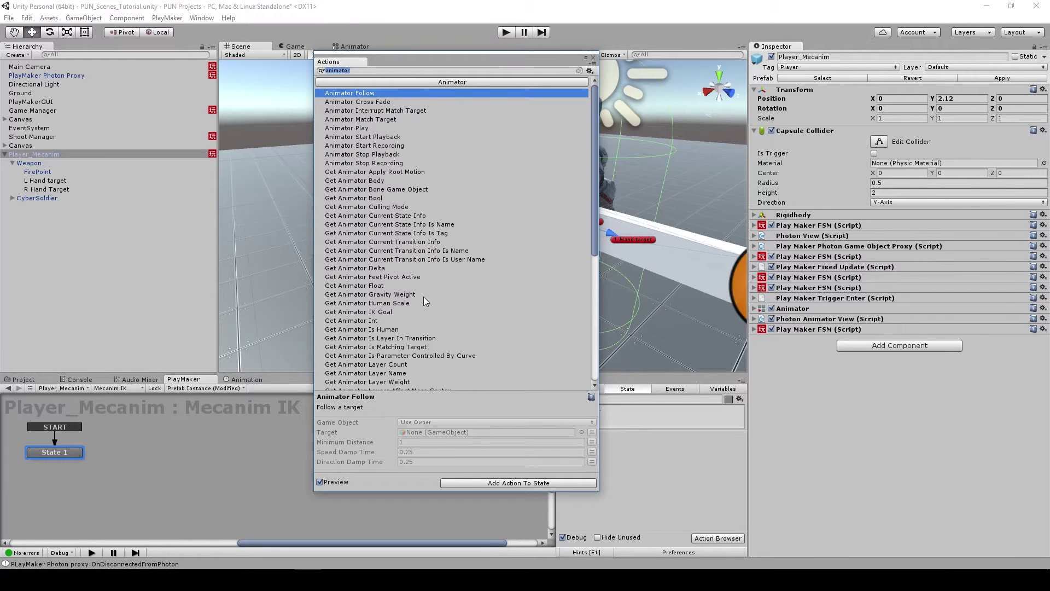
{"action": "scroll", "coordinate": [422, 304], "scroll_direction": "down", "scroll_amount": 8}
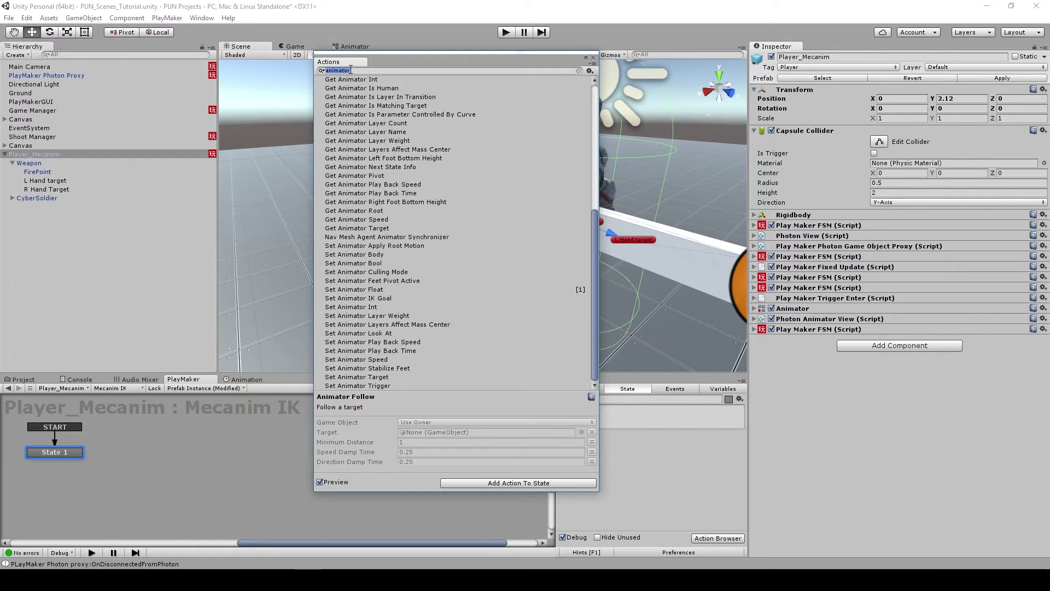
{"action": "left_click", "coordinate": [376, 300]}
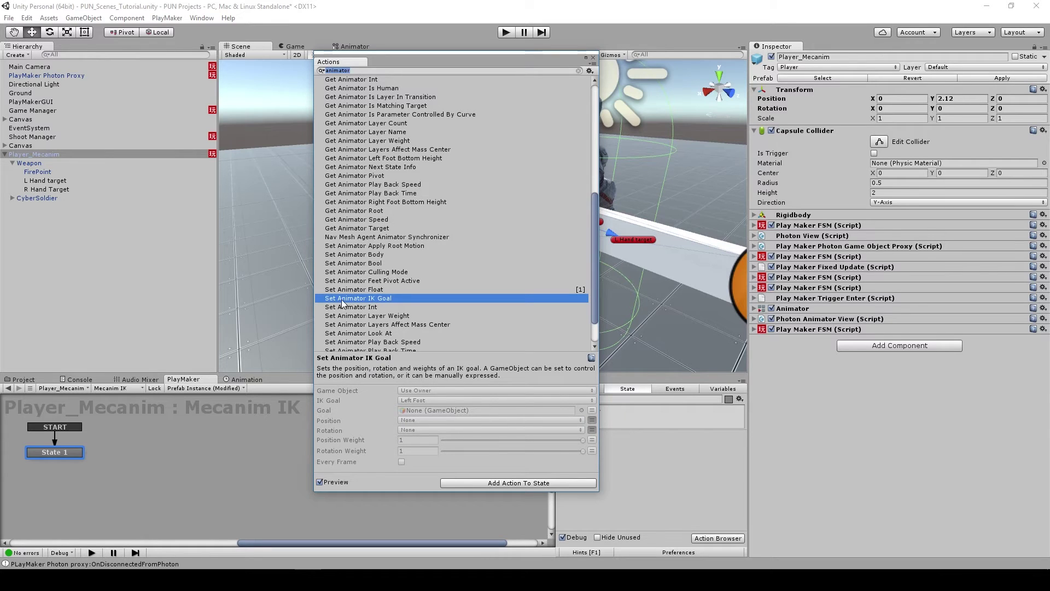
{"action": "double_click", "coordinate": [359, 299]}
{"action": "left_click", "coordinate": [592, 58]}
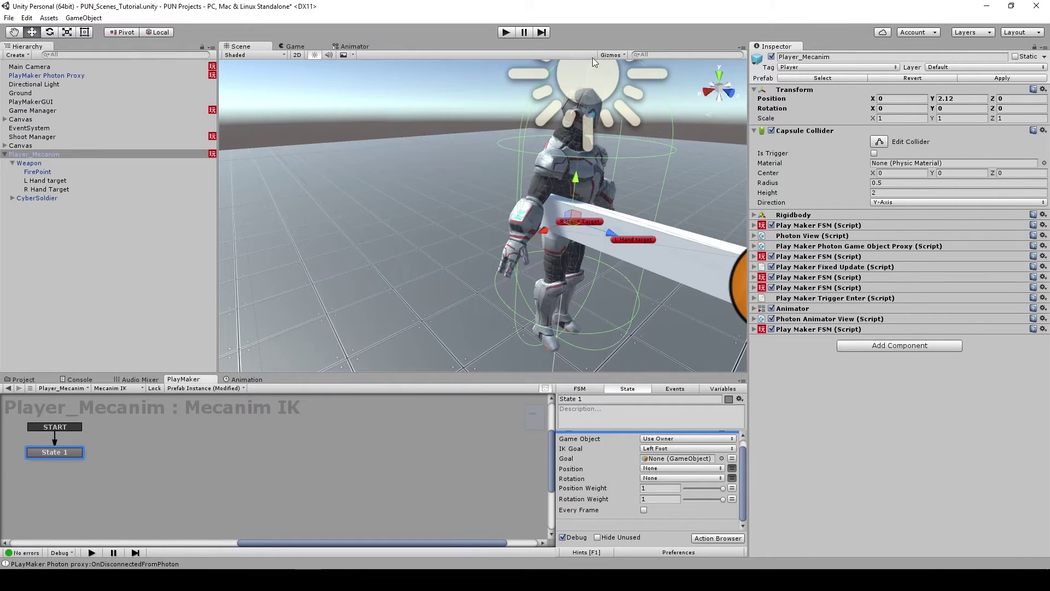
Configure the IK action with Left Hand as IK Goal, L Hand target as goal, rotation weight 0 and Every Frame enabled
{"action": "left_click", "coordinate": [654, 449]}
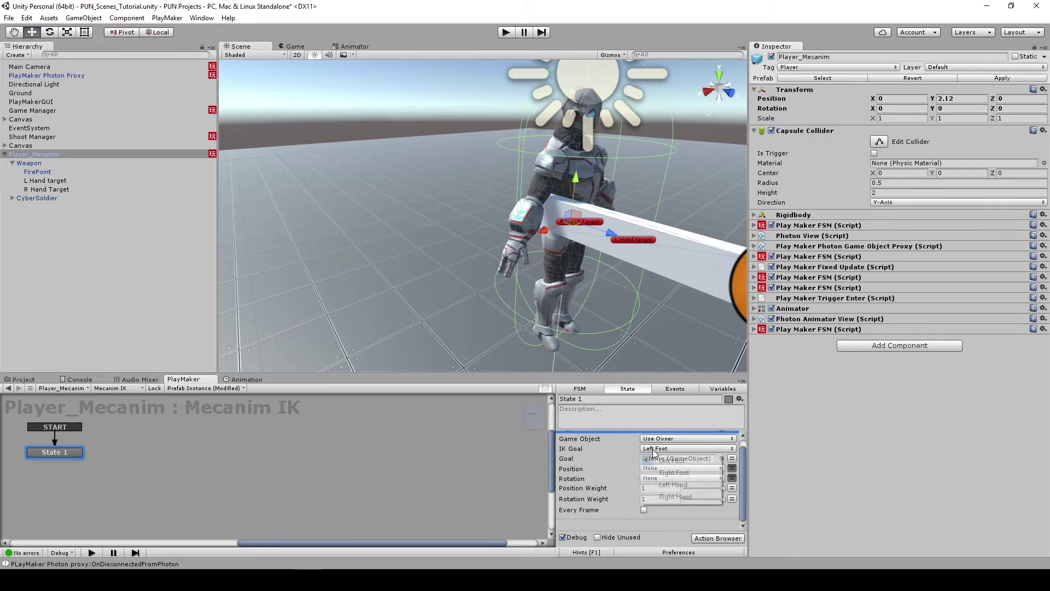
{"action": "left_click", "coordinate": [676, 485]}
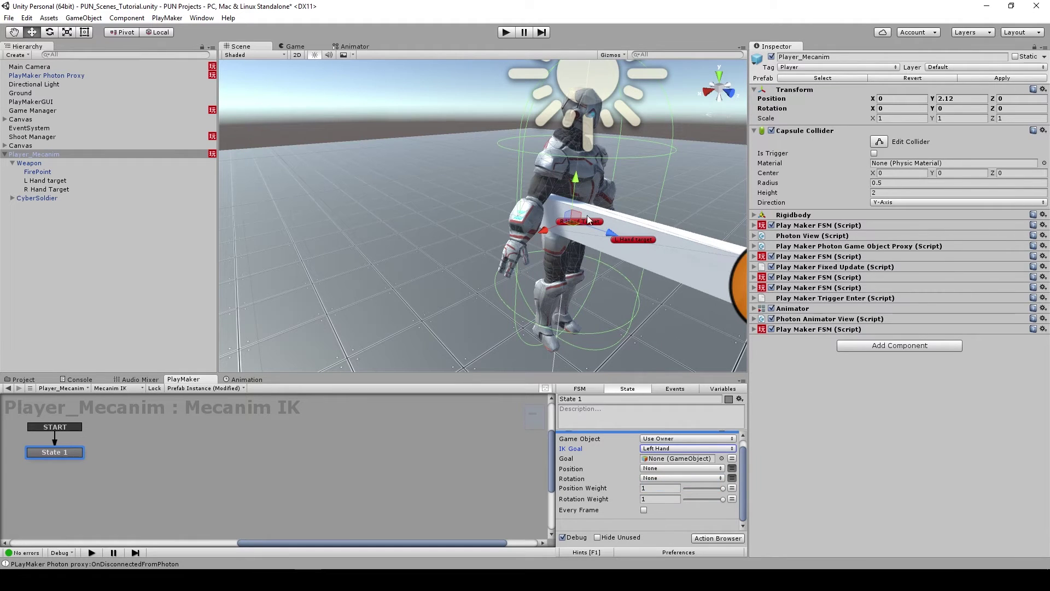
{"action": "left_click_drag", "start_coordinate": [58, 183], "coordinate": [666, 470]}
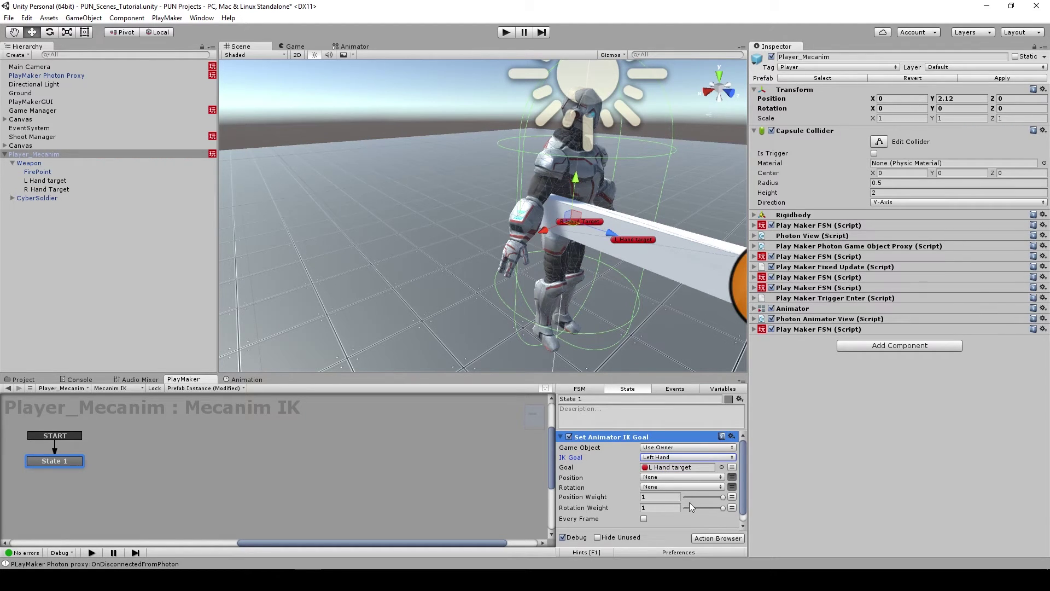
{"action": "left_click_drag", "start_coordinate": [722, 508], "coordinate": [684, 508]}
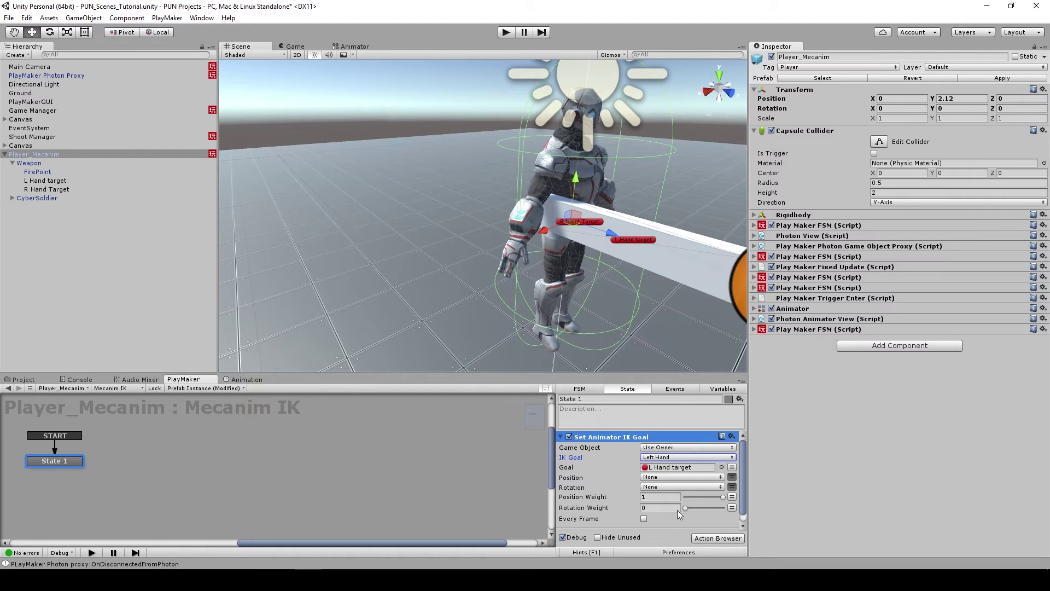
{"action": "left_click", "coordinate": [644, 519]}
Configure the second Set Animator IK Goal action with Right Hand as IK Goal and R Hand Target as goal
{"action": "scroll", "coordinate": [604, 460], "scroll_direction": "down", "scroll_amount": 1}
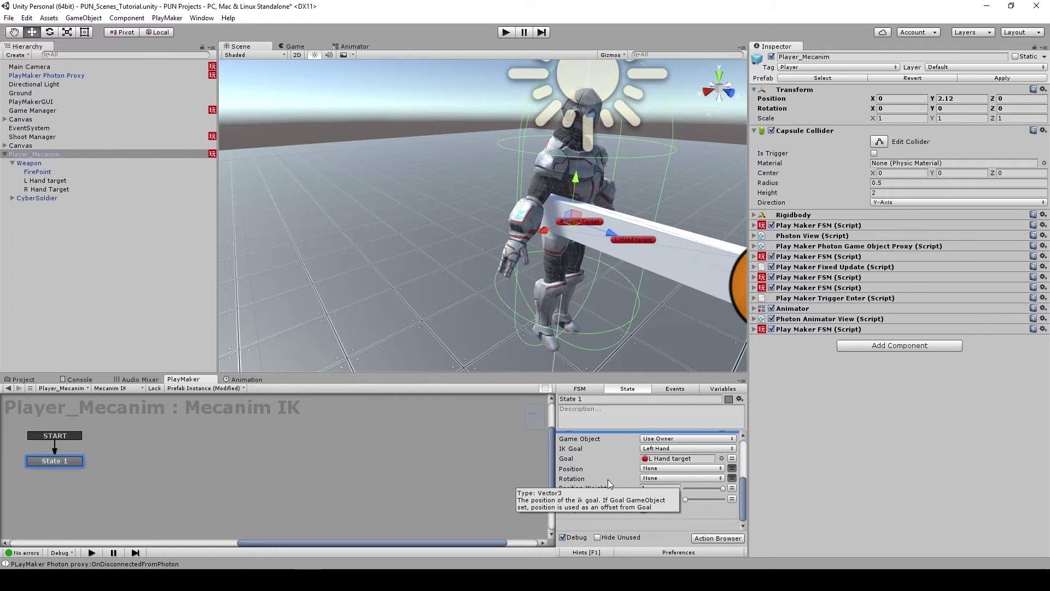
{"action": "left_click", "coordinate": [53, 189]}
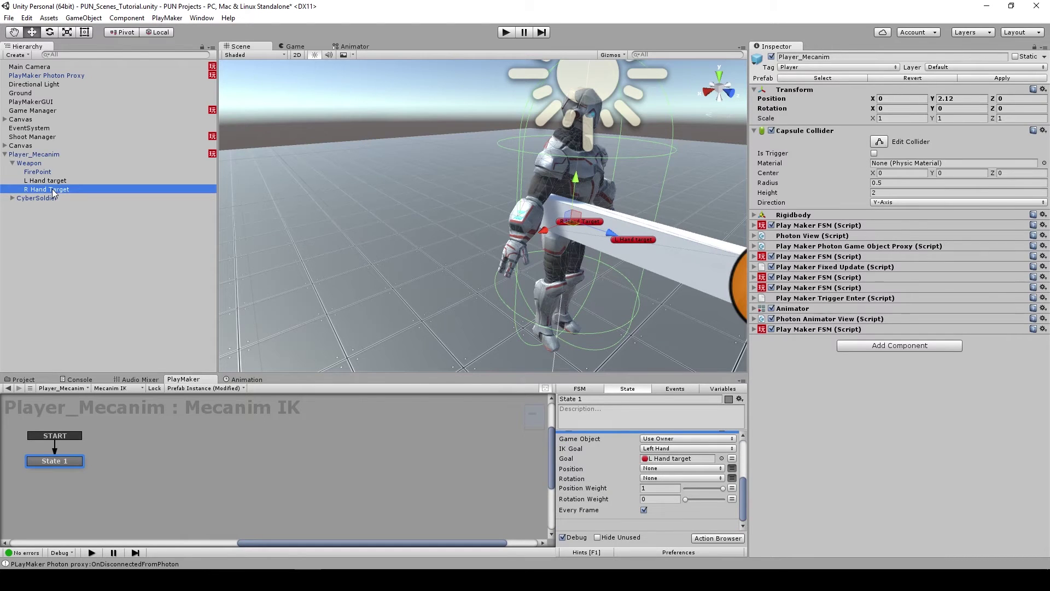
{"action": "left_click_drag", "start_coordinate": [53, 192], "coordinate": [651, 469]}
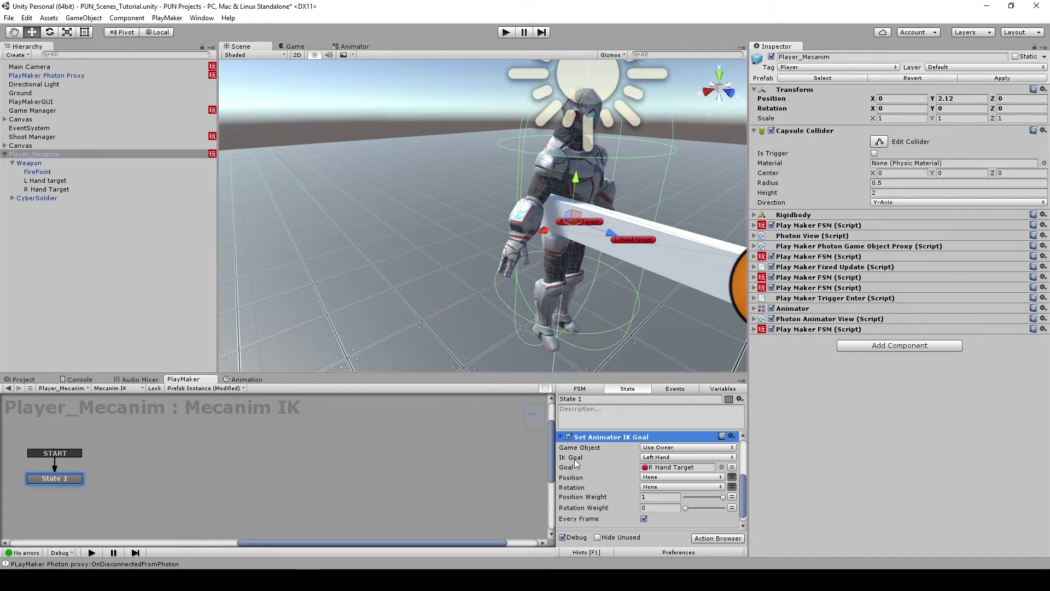
{"action": "left_click", "coordinate": [666, 457]}
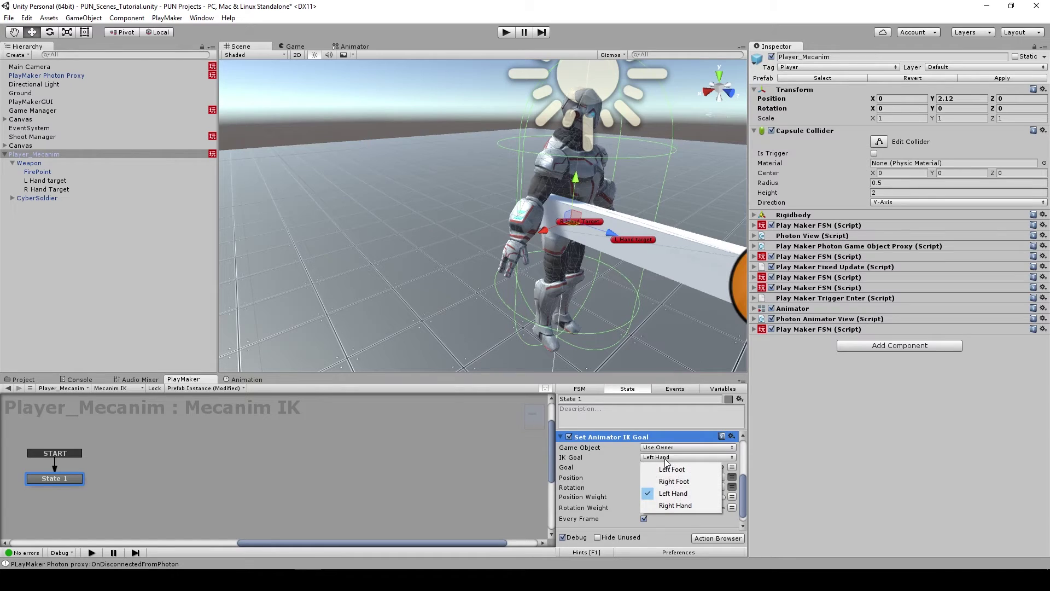
{"action": "left_click", "coordinate": [676, 505]}
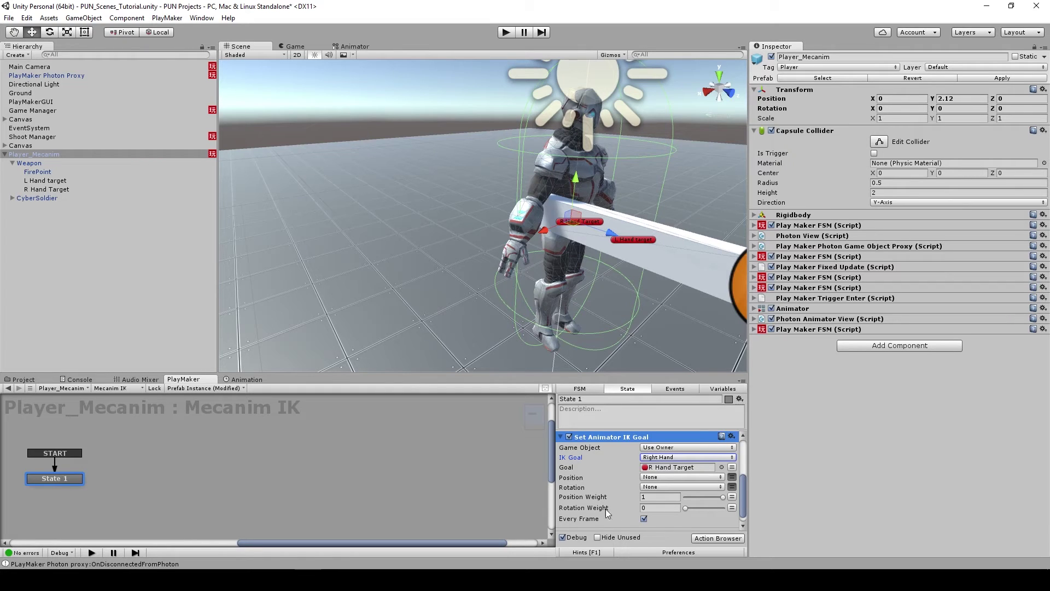
{"action": "scroll", "coordinate": [562, 443], "scroll_direction": "up", "scroll_amount": 3}
{"action": "scroll", "coordinate": [562, 444], "scroll_direction": "up", "scroll_amount": 1}
{"action": "left_click", "coordinate": [560, 437]}
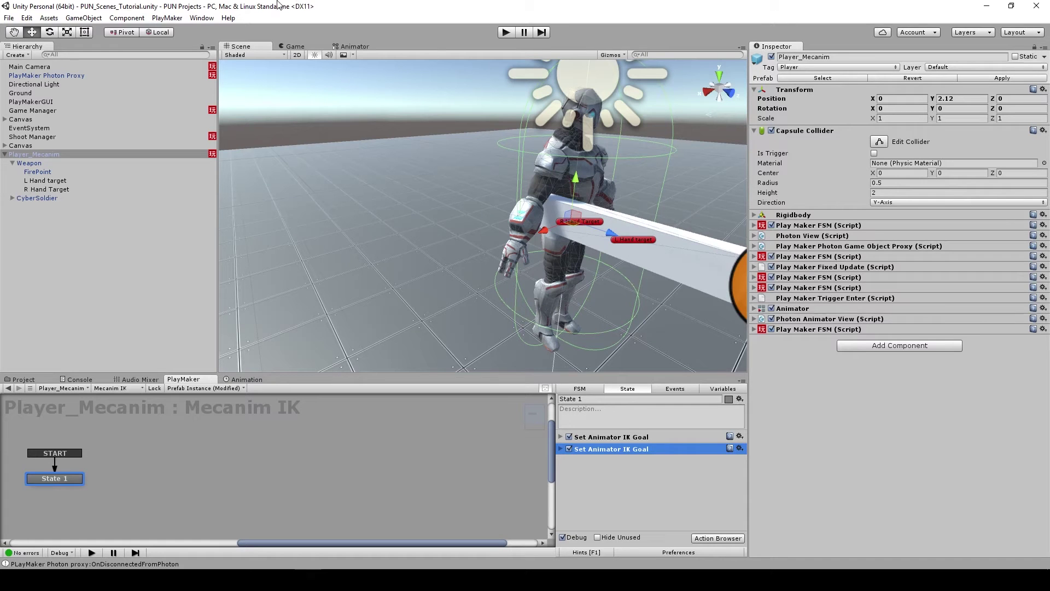
Enable IK Pass on the Base Layer of Player_Mecanim's animator controller
{"action": "left_click", "coordinate": [52, 154]}
{"action": "left_click", "coordinate": [48, 146]}
{"action": "left_click", "coordinate": [44, 153]}
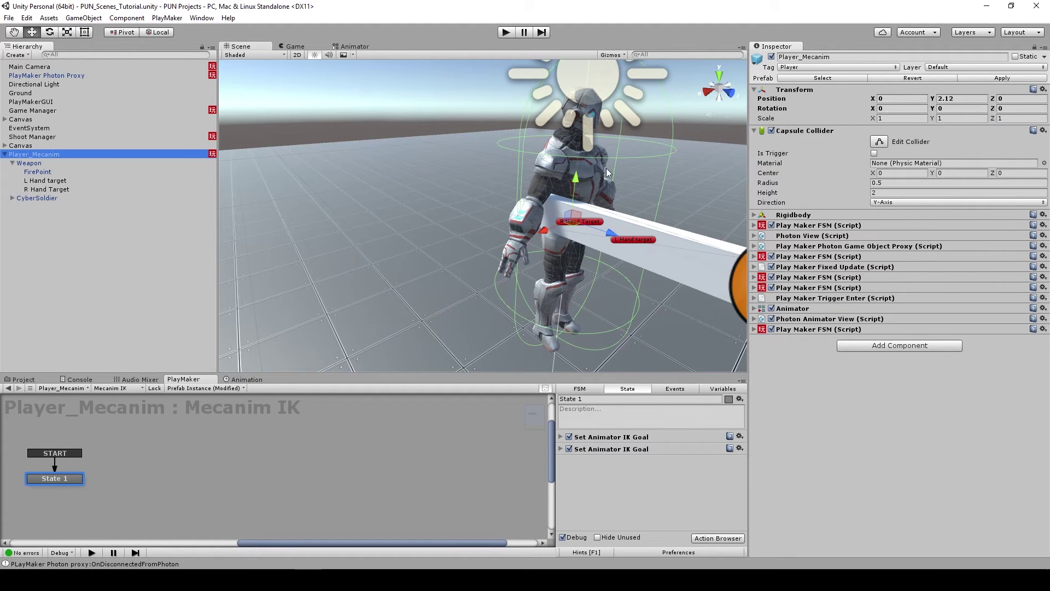
{"action": "left_click", "coordinate": [355, 46]}
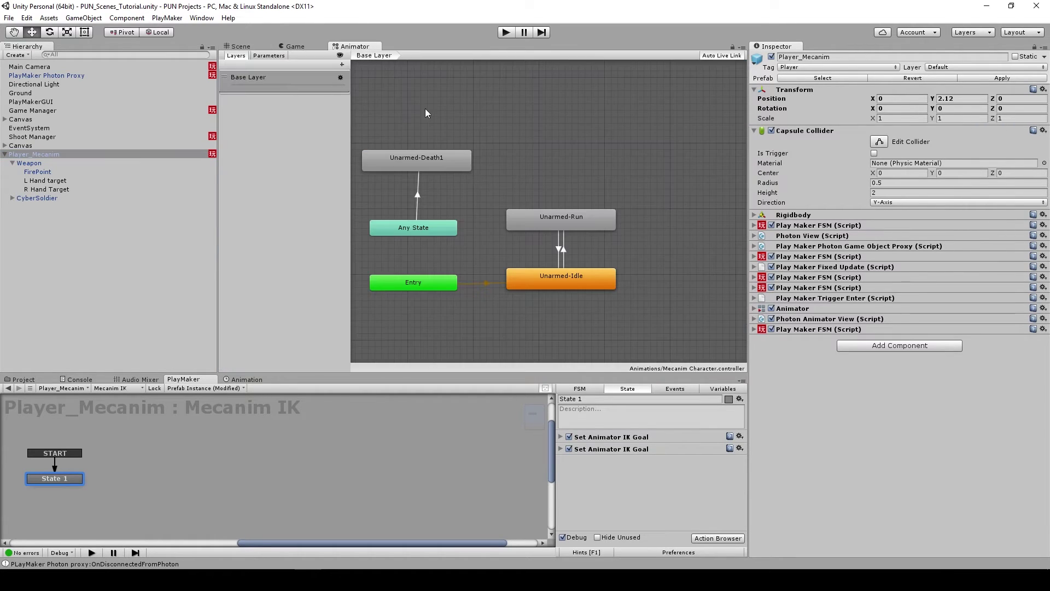
{"action": "left_click", "coordinate": [340, 78]}
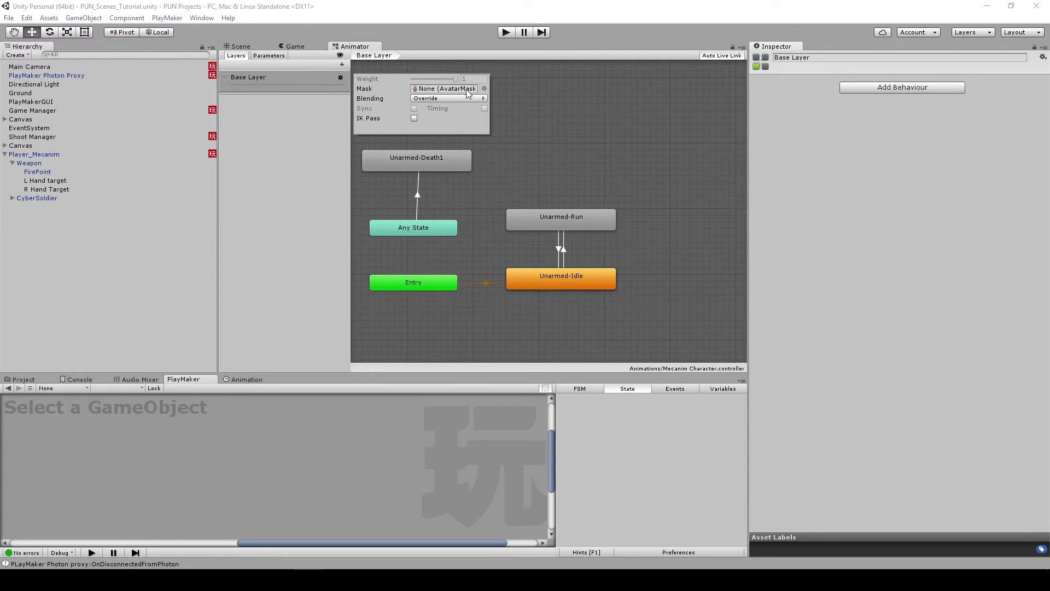
{"action": "left_click", "coordinate": [414, 118]}
Apply the Player_Mecanim instance's changes to its prefab
{"action": "left_click", "coordinate": [297, 47]}
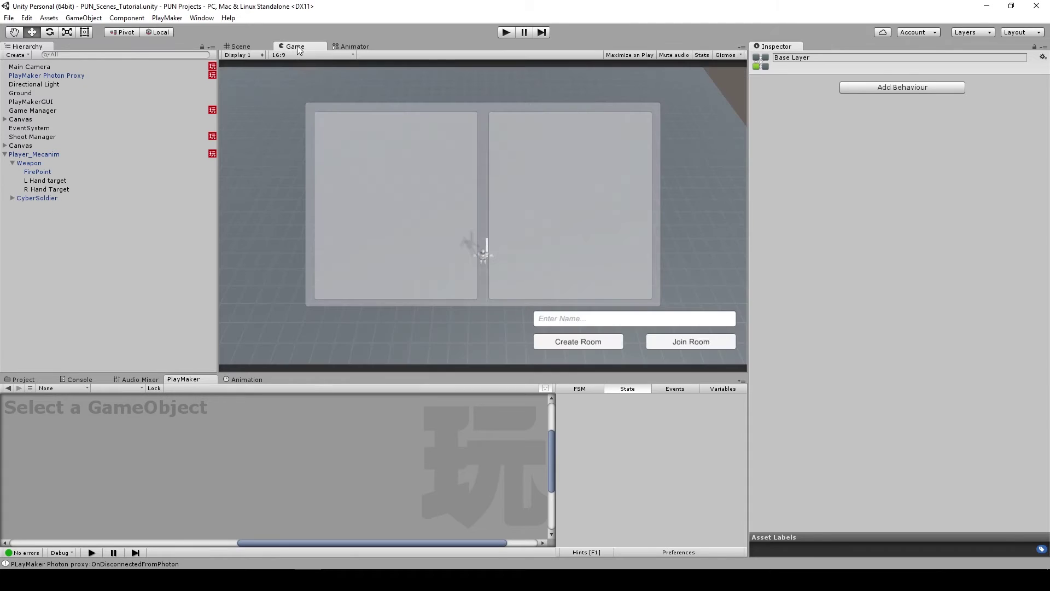
{"action": "left_click", "coordinate": [31, 154]}
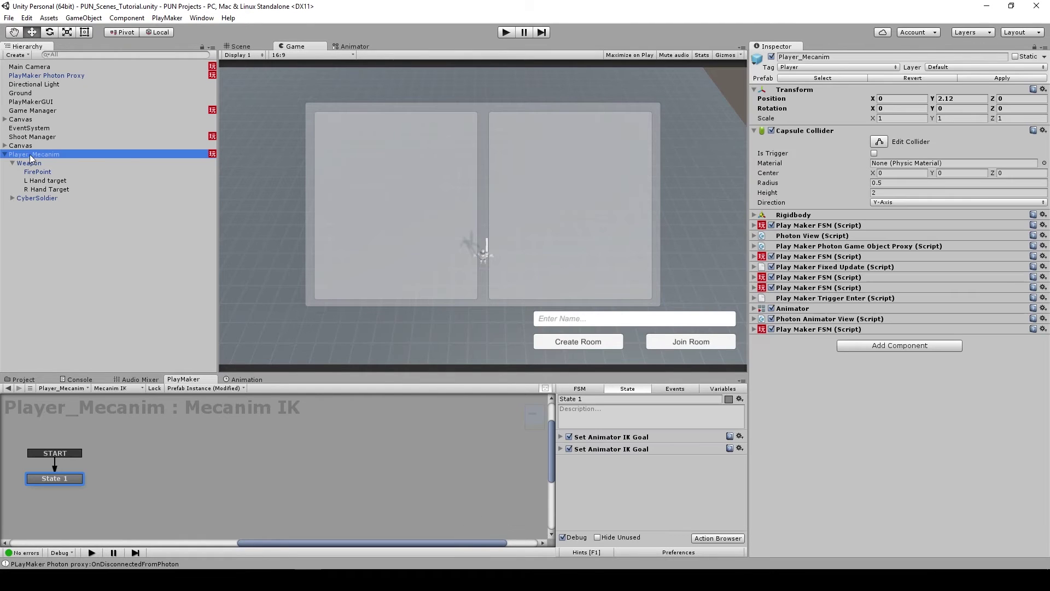
{"action": "left_click", "coordinate": [1006, 77]}
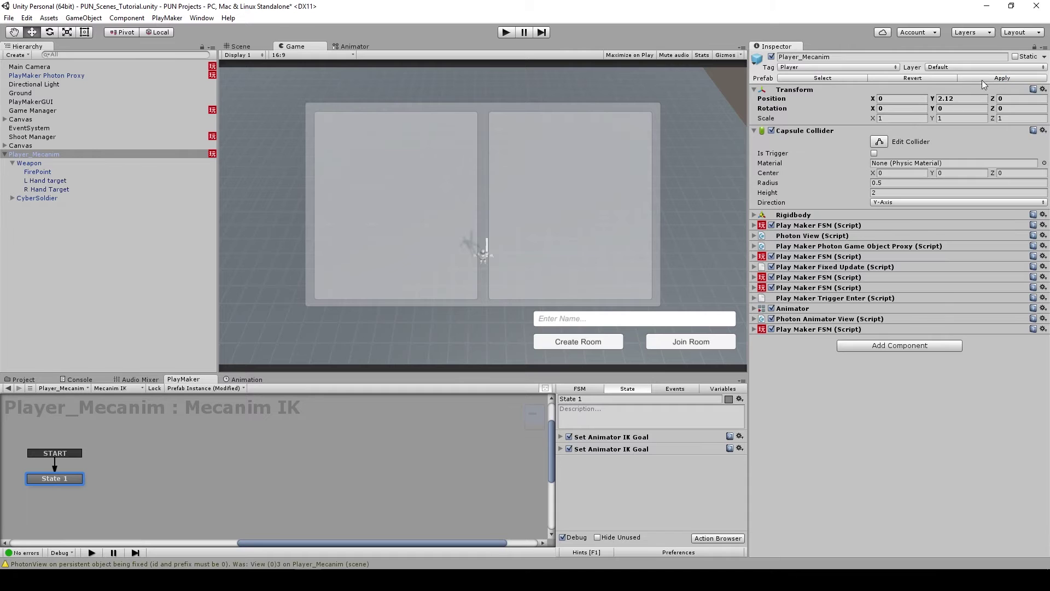
Run the scene and examine in the Scene view how the character's hands relate to the weapon targets
{"action": "left_click", "coordinate": [254, 48]}
{"action": "left_click", "coordinate": [503, 34]}
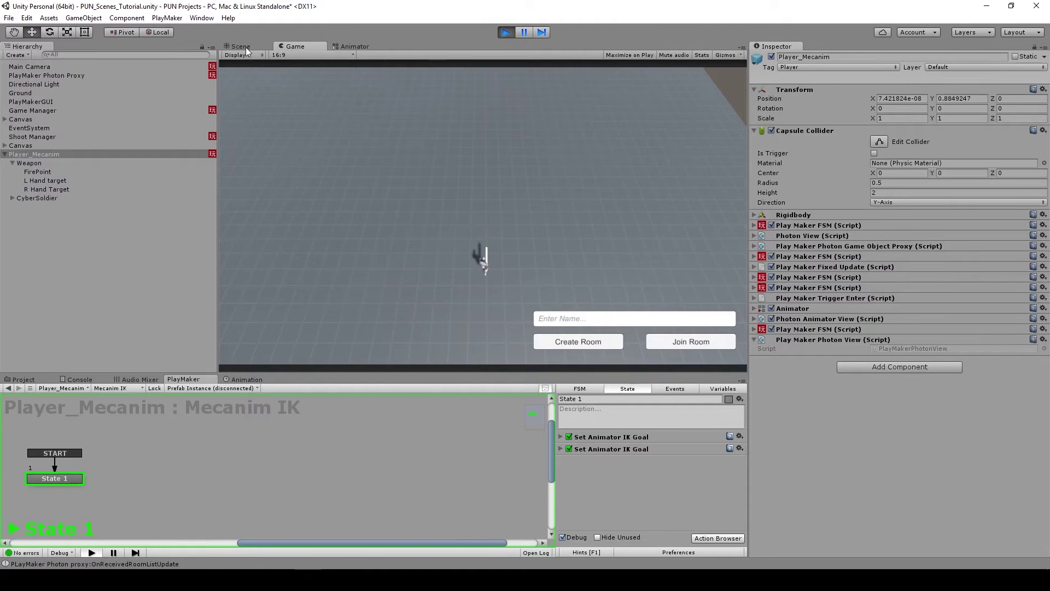
{"action": "left_click", "coordinate": [245, 47]}
{"action": "scroll", "coordinate": [632, 246], "scroll_direction": "down", "scroll_amount": 2}
{"action": "left_click_drag", "start_coordinate": [632, 246], "coordinate": [595, 208], "text": "alt"}
{"action": "left_click_drag", "start_coordinate": [600, 277], "coordinate": [651, 253], "text": "alt"}
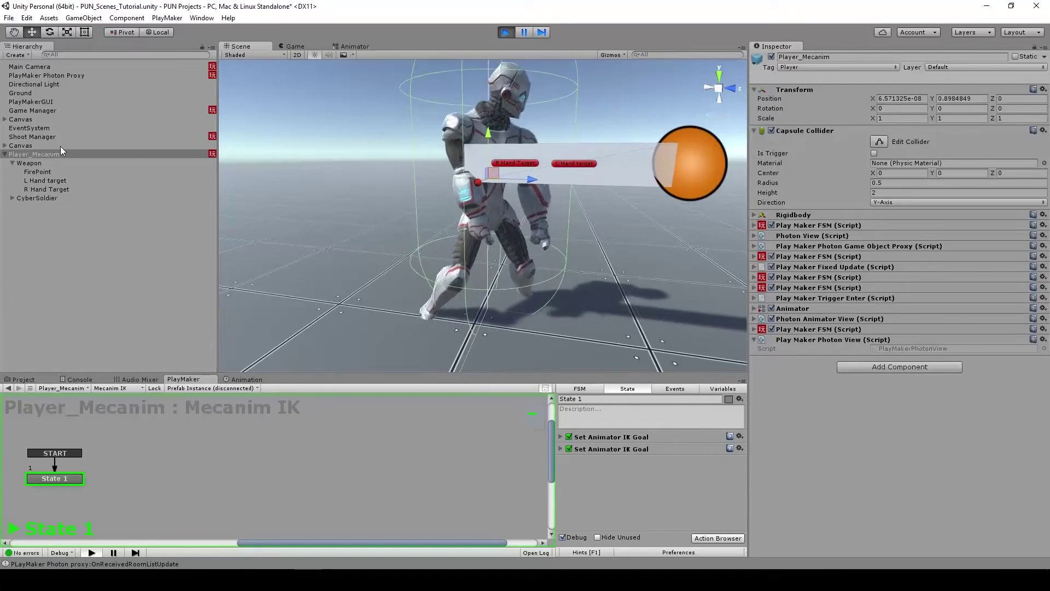
Inspect CyberSoldier and Player_Mecanim's Photon Animator View, Photon View and Animator settings while the scene runs
{"action": "left_click", "coordinate": [32, 198]}
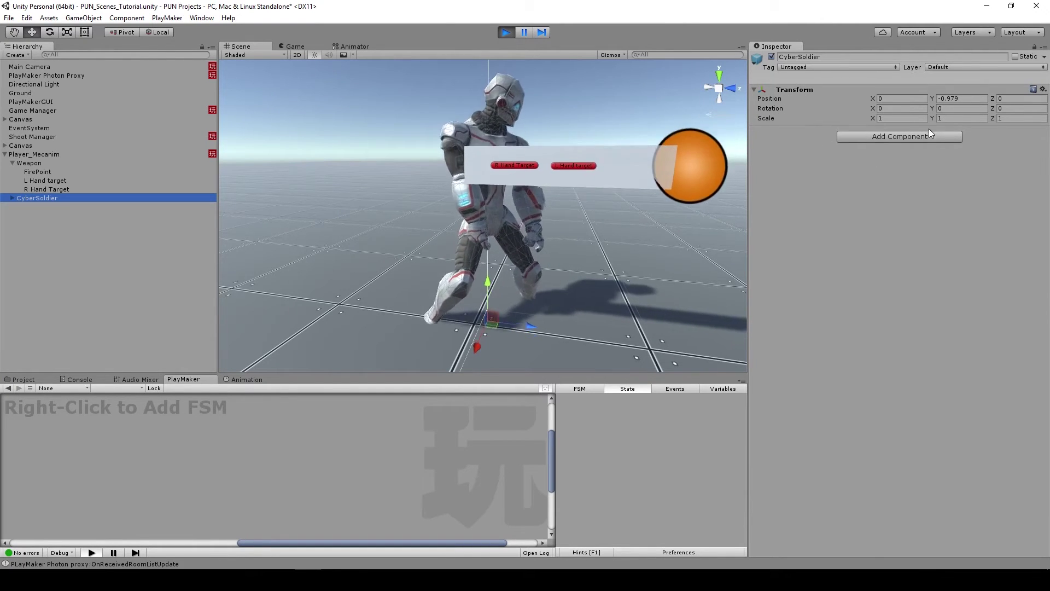
{"action": "left_click", "coordinate": [61, 154]}
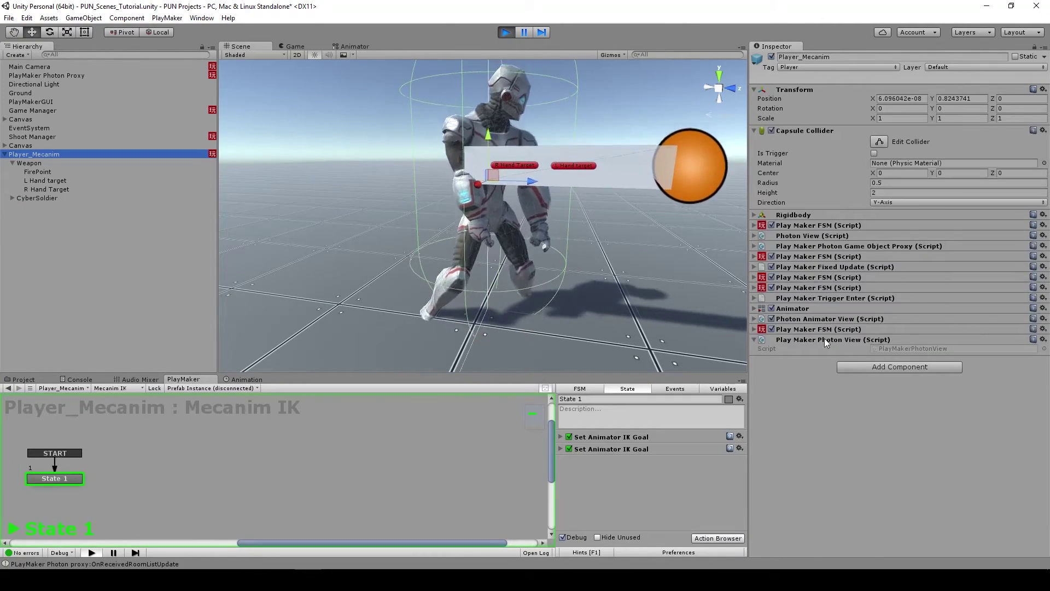
{"action": "left_click", "coordinate": [754, 319]}
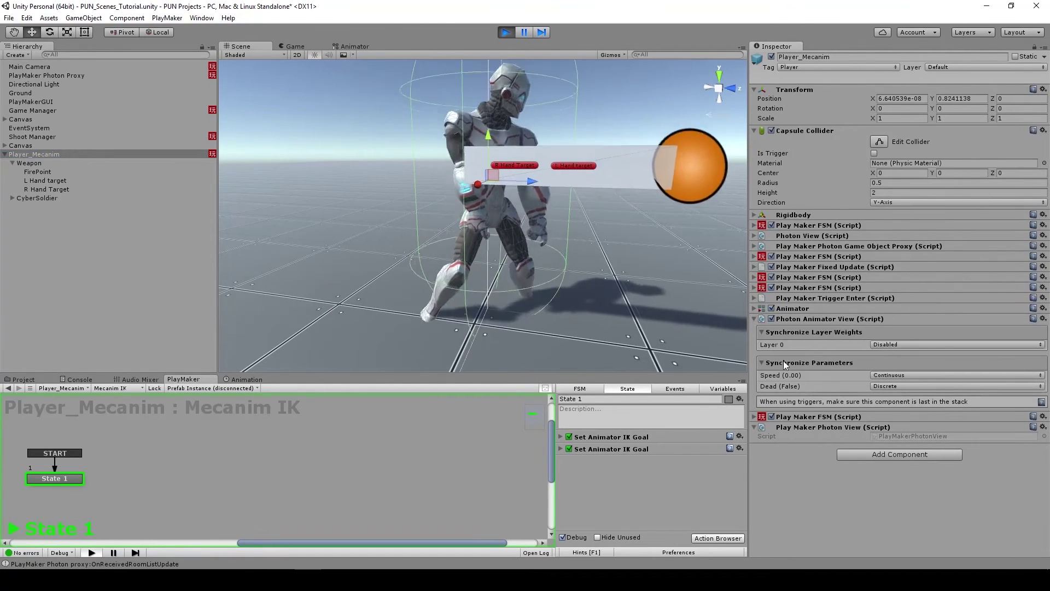
{"action": "left_click", "coordinate": [753, 317]}
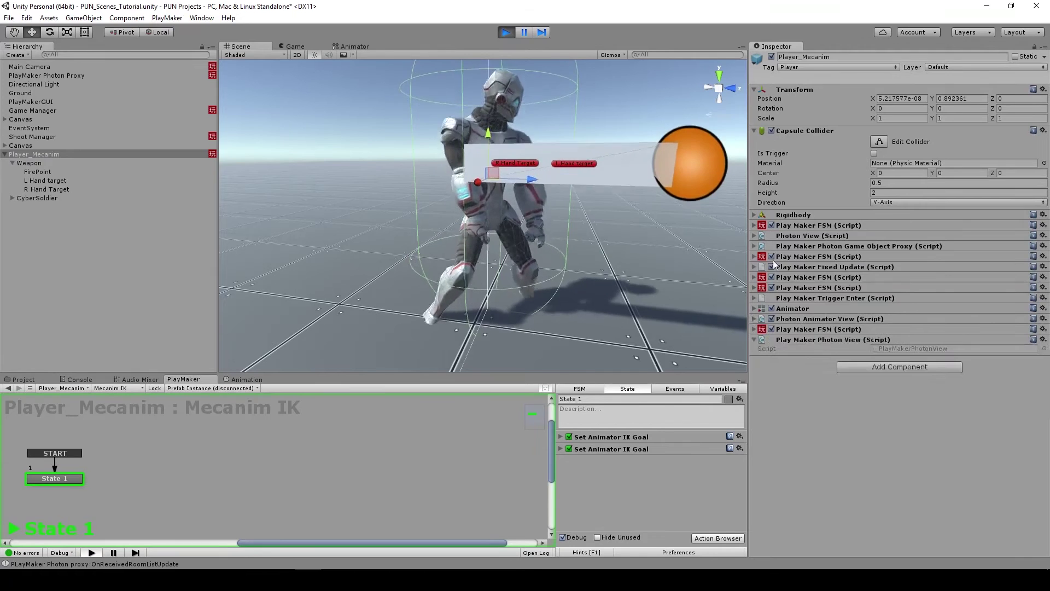
{"action": "left_click", "coordinate": [752, 235]}
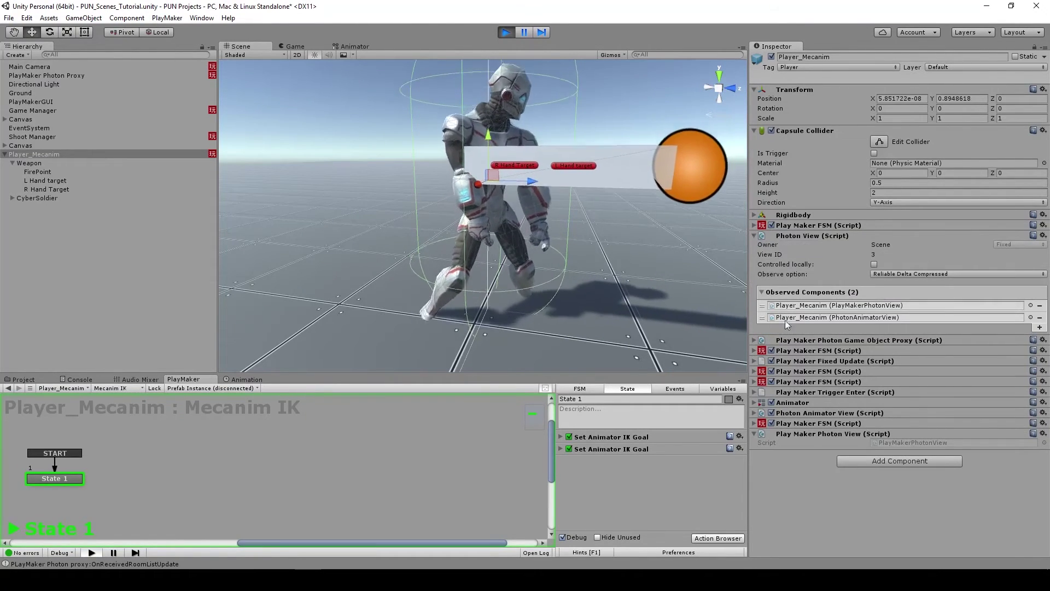
{"action": "left_click", "coordinate": [753, 236]}
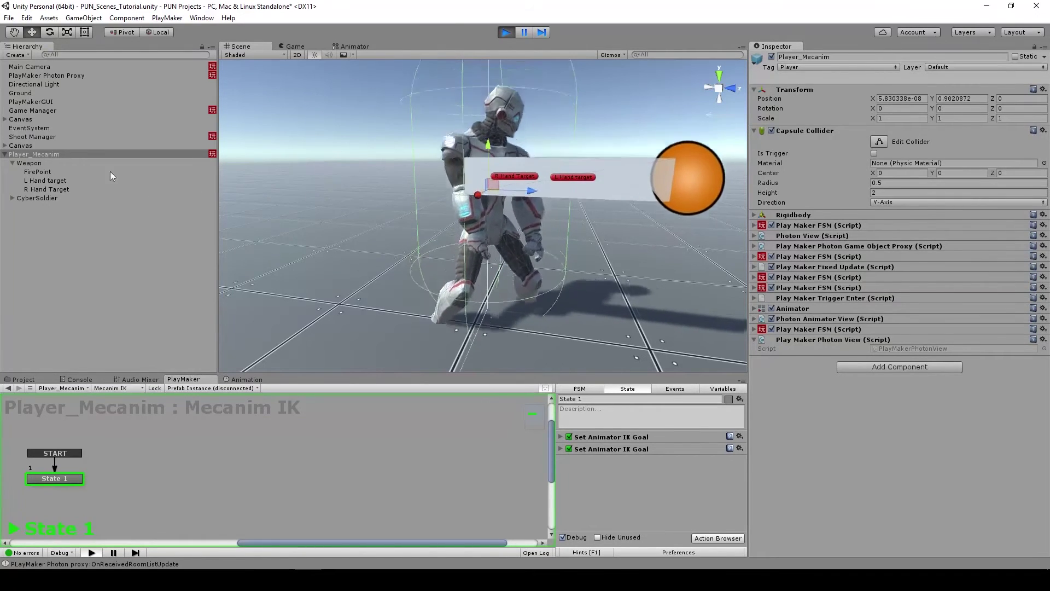
{"action": "left_click", "coordinate": [792, 308]}
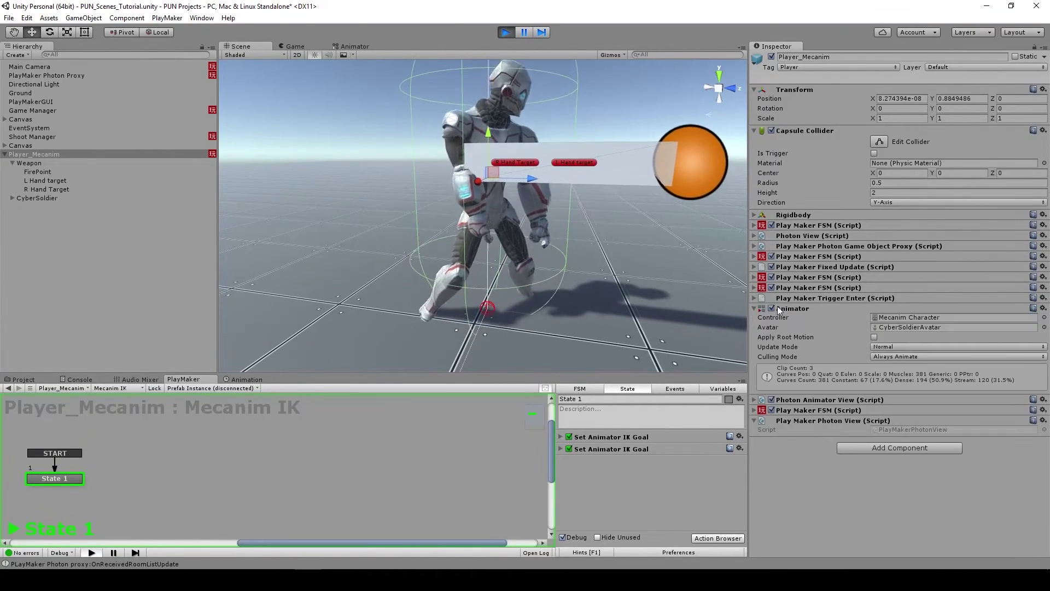
{"action": "left_click", "coordinate": [37, 198]}
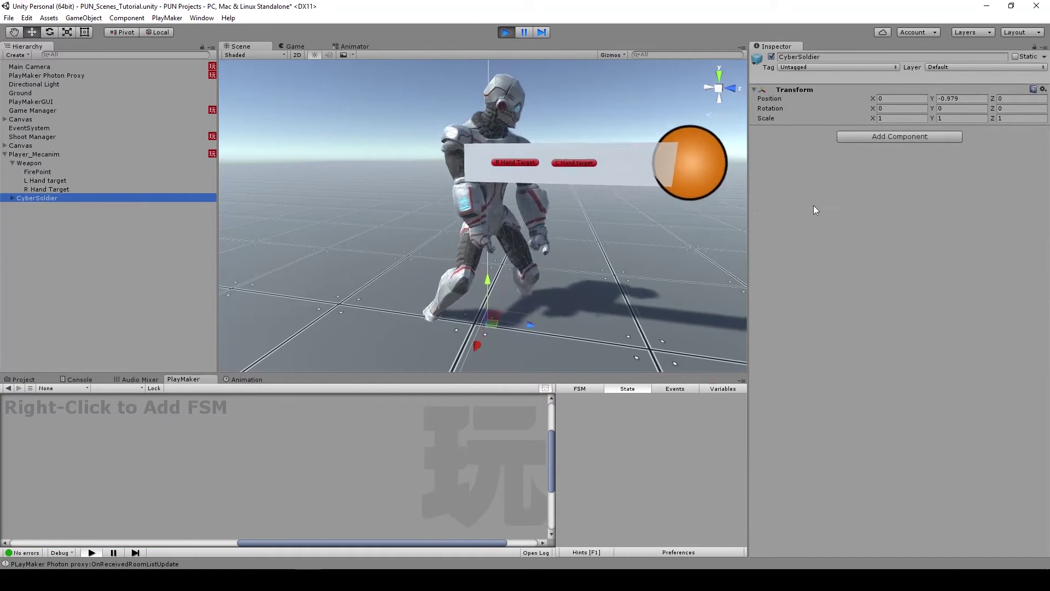
{"action": "left_click", "coordinate": [38, 155]}
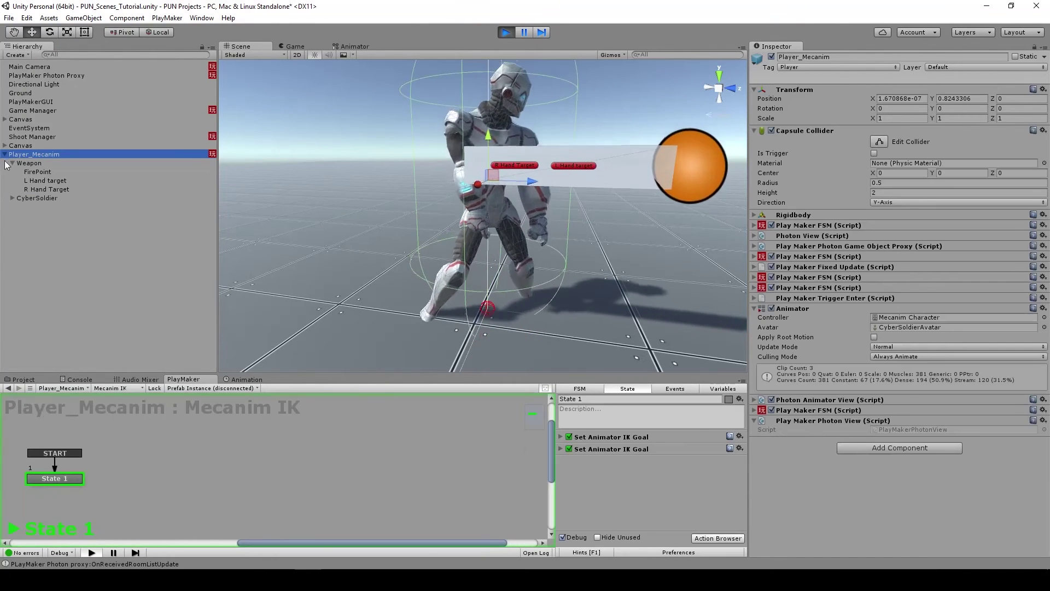
Raise R Hand Target well above the weapon to Y 3.88 while the scene runs
{"action": "left_click_drag", "start_coordinate": [563, 240], "coordinate": [516, 259], "text": "alt"}
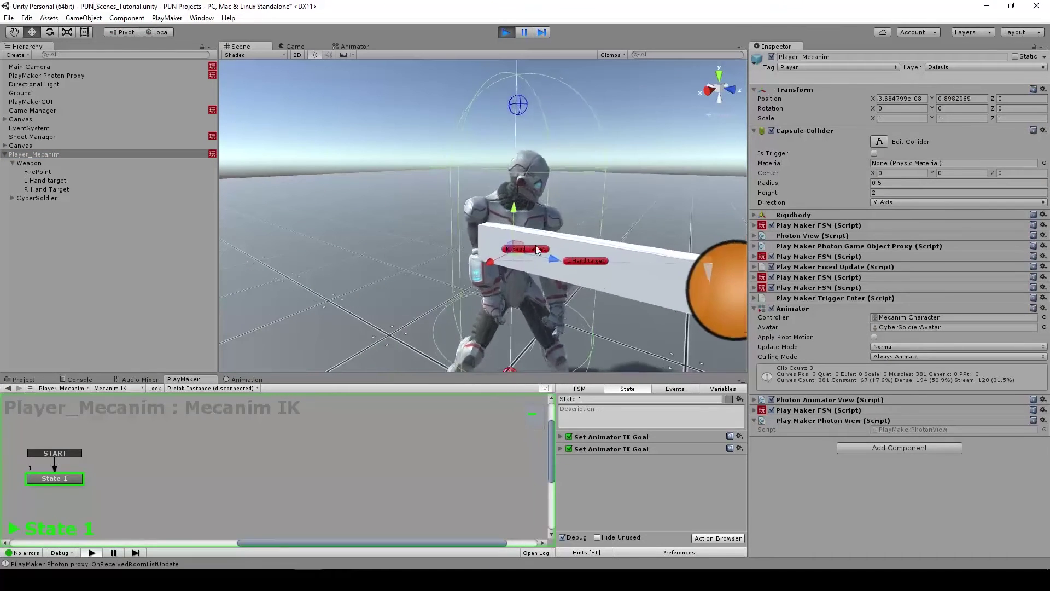
{"action": "left_click", "coordinate": [534, 252]}
{"action": "left_click_drag", "start_coordinate": [526, 220], "coordinate": [576, 174]}
{"action": "left_click", "coordinate": [573, 175]}
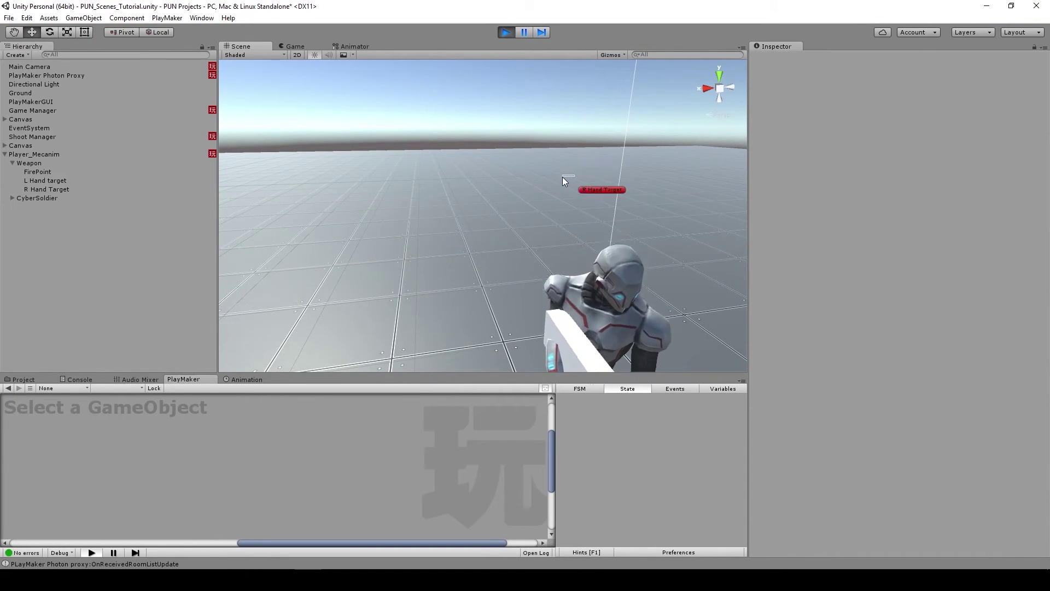
{"action": "left_click", "coordinate": [611, 171]}
{"action": "mouse_move", "coordinate": [609, 297]}
{"action": "middle_mouse_down"}
{"action": "mouse_move", "coordinate": [609, 215]}
{"action": "mouse_move", "coordinate": [610, 288]}
{"action": "middle_mouse_up"}
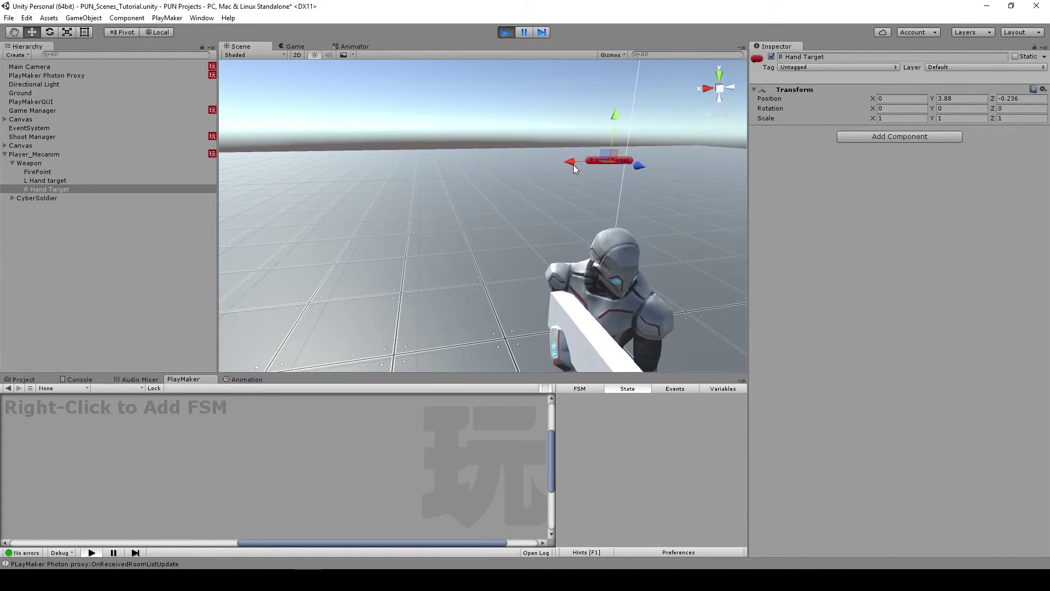
Reposition R Hand Target to about X 0.31, Y 4.55, Z -0.433 so the right hand reaches the weapon
{"action": "left_click_drag", "start_coordinate": [576, 165], "coordinate": [542, 169]}
{"action": "left_click_drag", "start_coordinate": [486, 268], "coordinate": [647, 257], "text": "alt"}
{"action": "middle_click_drag", "start_coordinate": [647, 258], "coordinate": [598, 238]}
{"action": "left_click_drag", "start_coordinate": [598, 238], "coordinate": [629, 230], "text": "alt"}
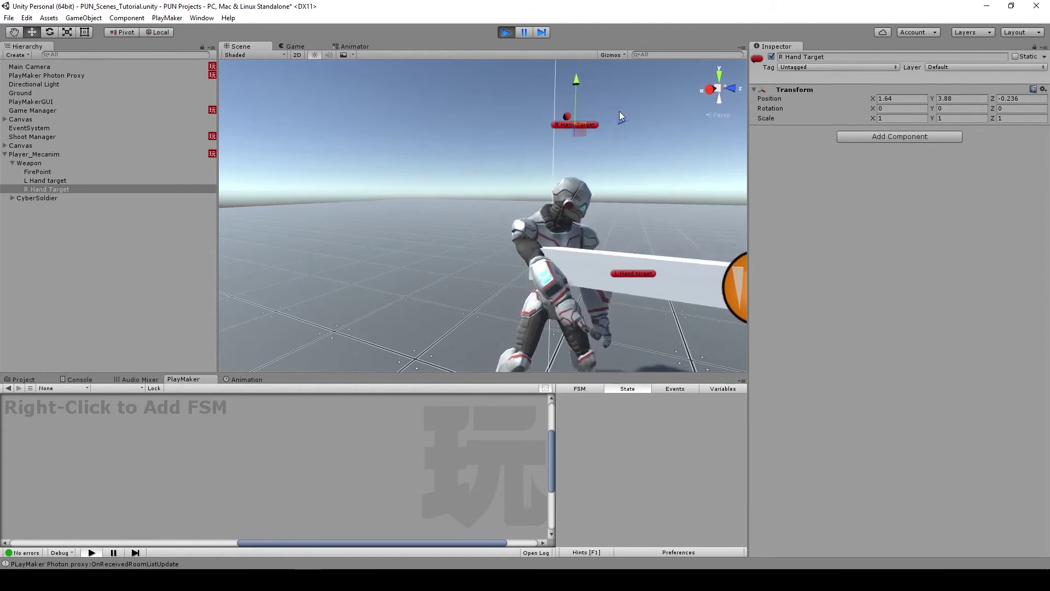
{"action": "left_click_drag", "start_coordinate": [619, 111], "coordinate": [454, 83]}
{"action": "left_click_drag", "start_coordinate": [441, 143], "coordinate": [614, 168], "text": "alt"}
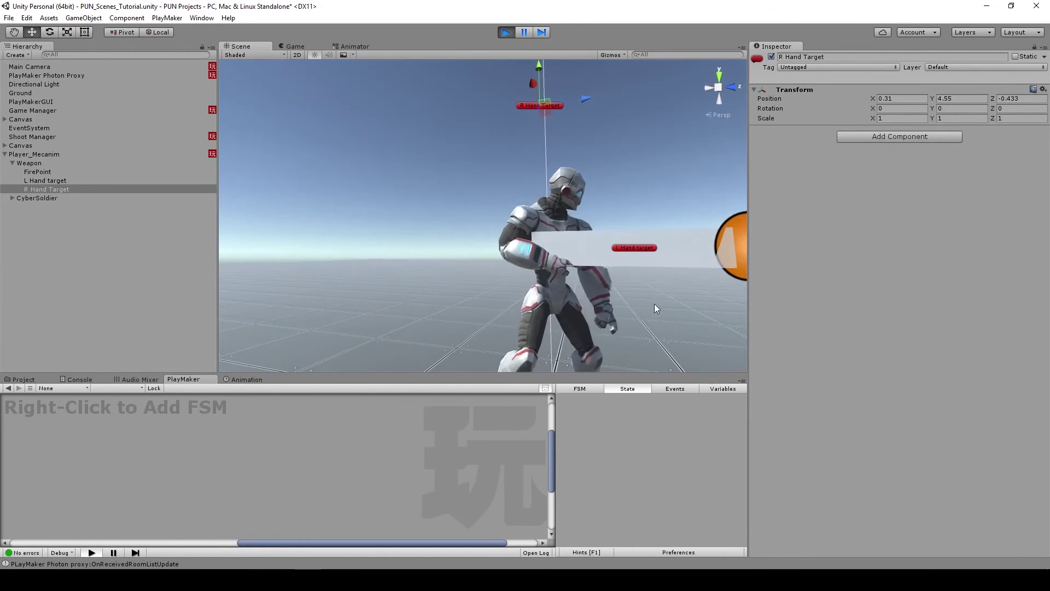
{"action": "middle_click_drag", "start_coordinate": [654, 303], "coordinate": [586, 313]}
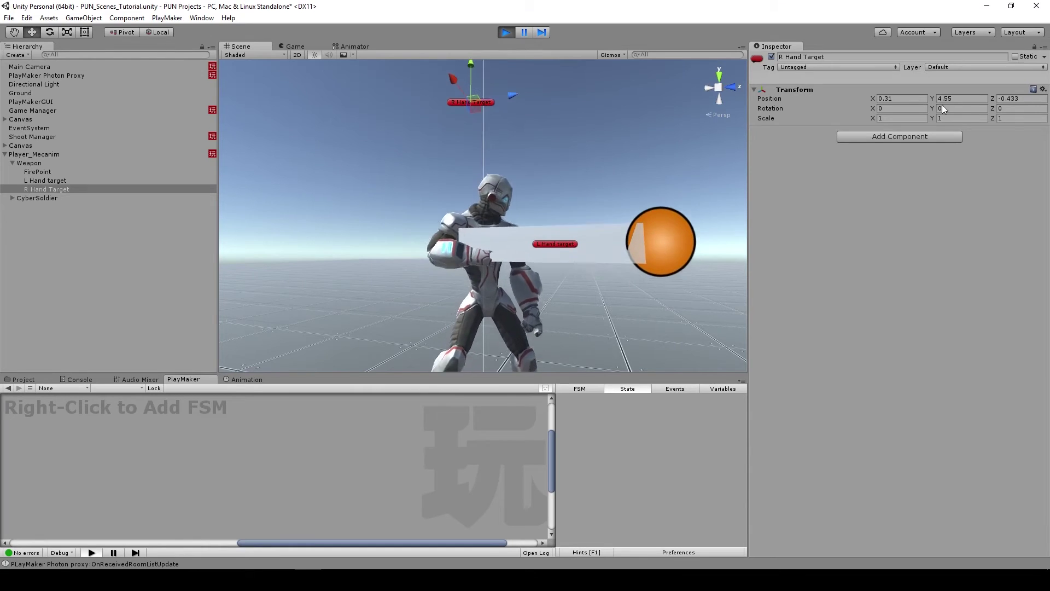
Copy R Hand Target's Transform, stop the running scene, and paste the copied values back onto the target
{"action": "left_click", "coordinate": [1042, 89]}
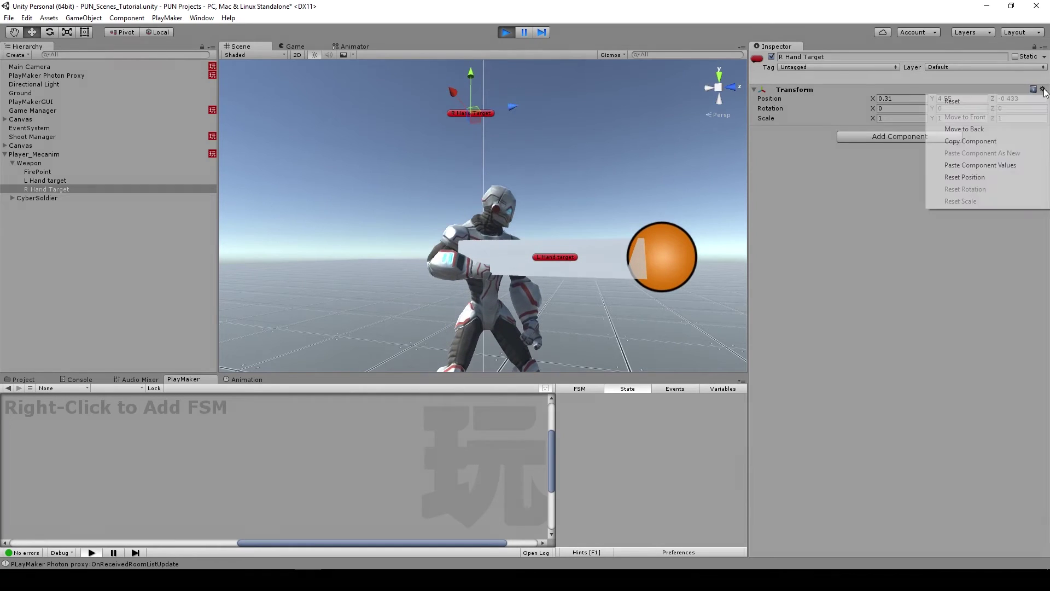
{"action": "left_click", "coordinate": [991, 142]}
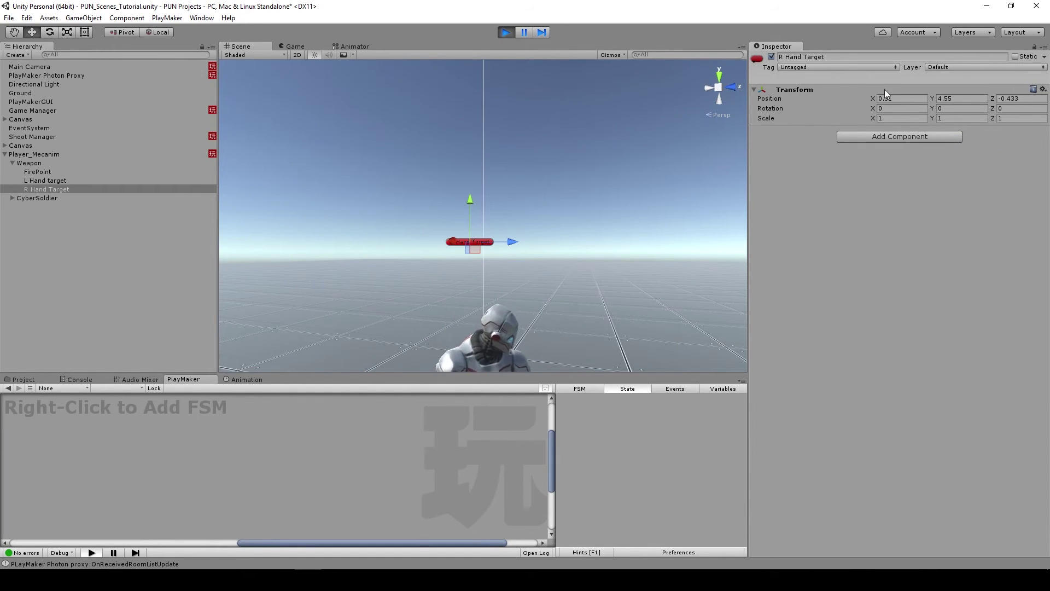
{"action": "left_click", "coordinate": [511, 33]}
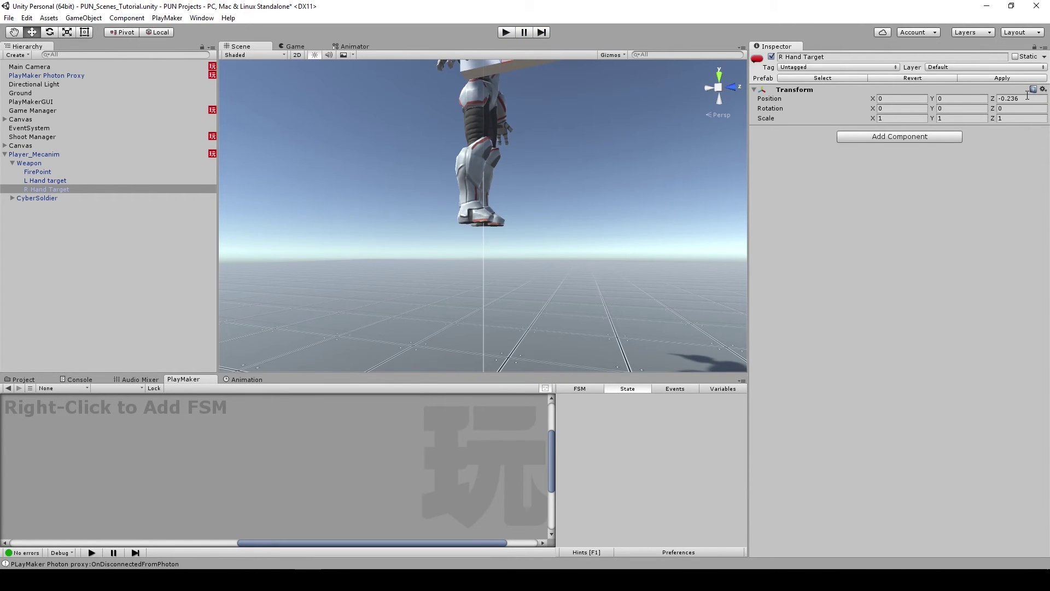
{"action": "left_click", "coordinate": [1043, 89]}
{"action": "left_click", "coordinate": [1002, 176]}
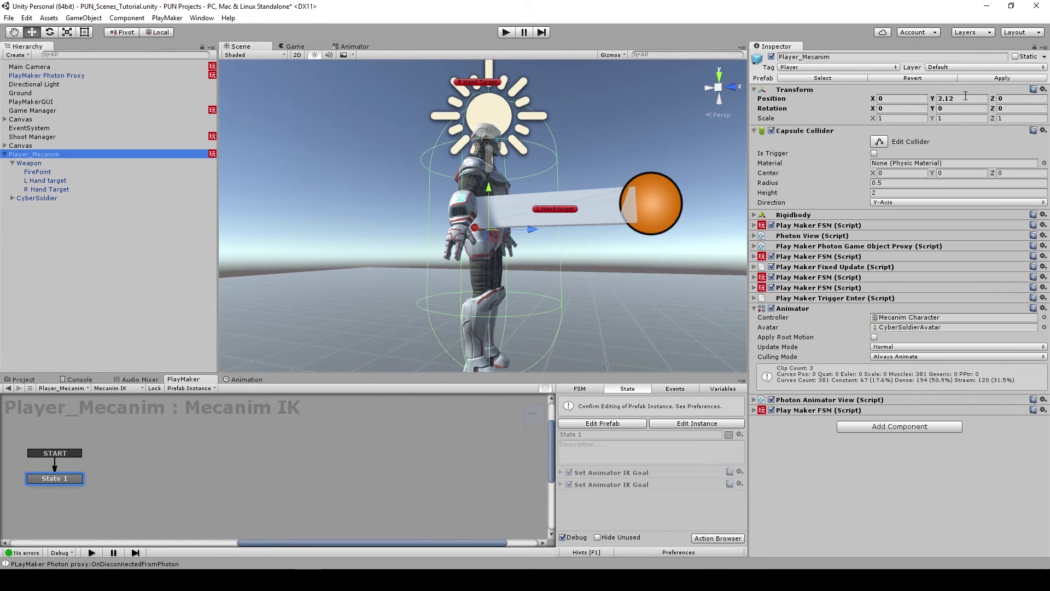
Run the scene again and frame Player_Mecanim in the Scene view to check the right hand's placement
{"action": "left_click", "coordinate": [506, 32]}
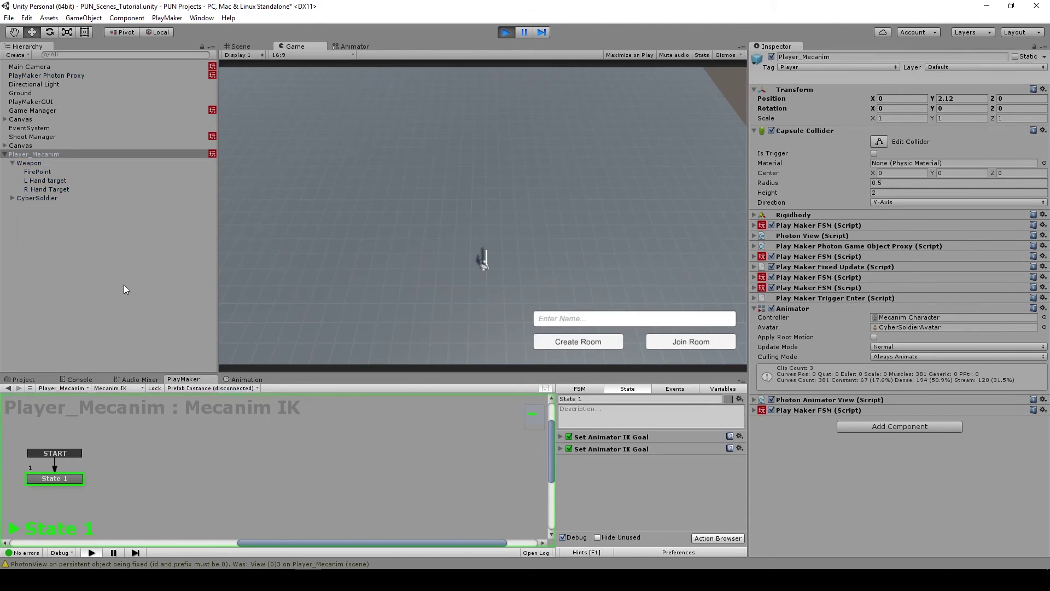
{"action": "left_click", "coordinate": [240, 47]}
{"action": "double_click", "coordinate": [33, 154]}
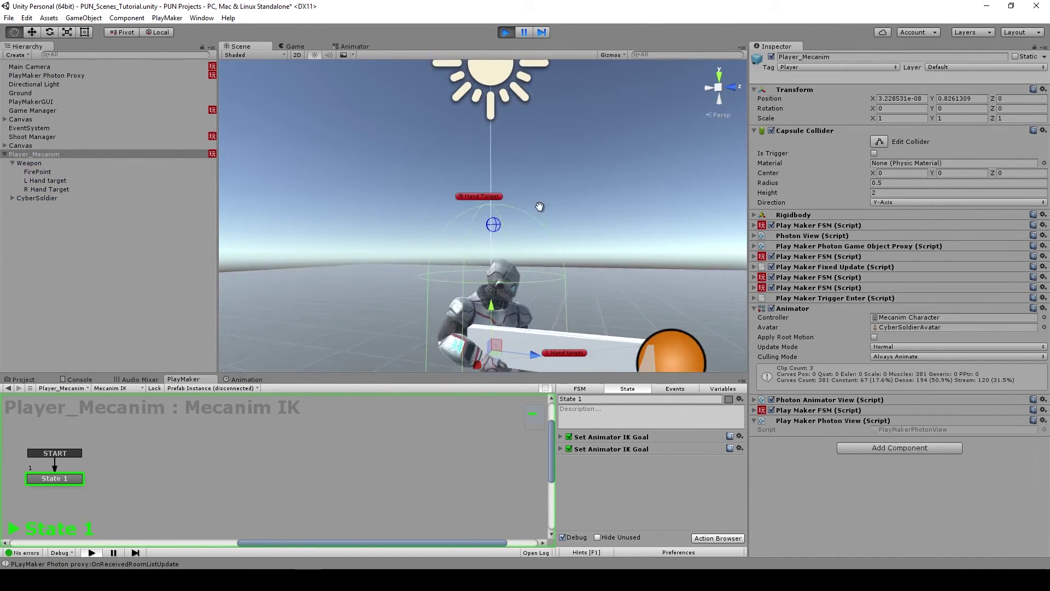
Raise L Hand target above the weapon to about Y 4.19, Z 0.064 while the scene runs
{"action": "left_click", "coordinate": [42, 183]}
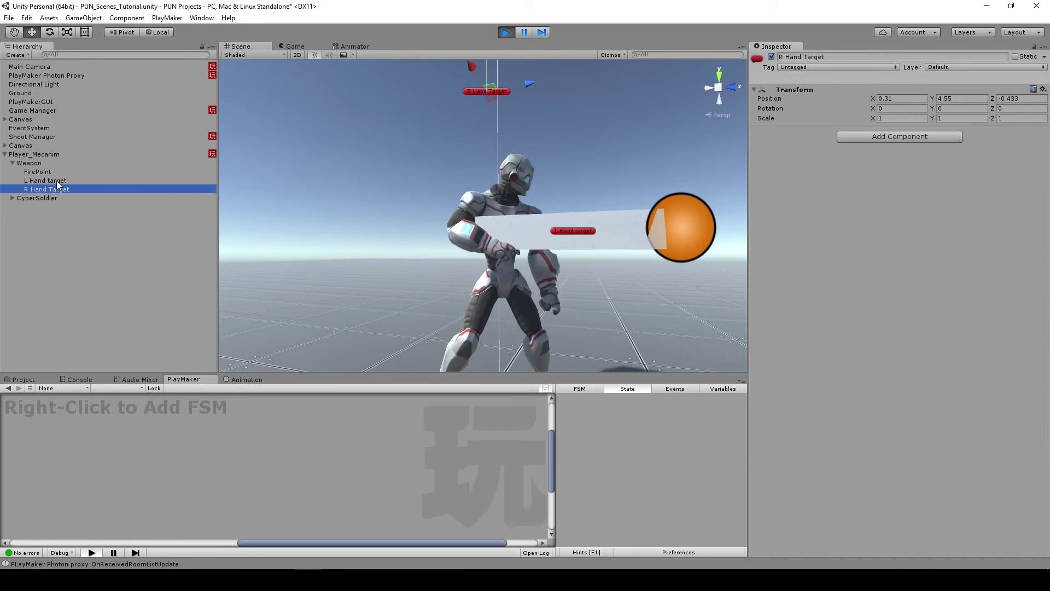
{"action": "left_click_drag", "start_coordinate": [542, 241], "coordinate": [576, 245], "text": "alt"}
{"action": "left_click_drag", "start_coordinate": [567, 204], "coordinate": [568, 54]}
{"action": "left_click_drag", "start_coordinate": [581, 164], "coordinate": [503, 71], "text": "alt"}
{"action": "left_click_drag", "start_coordinate": [469, 146], "coordinate": [478, 88], "text": "alt"}
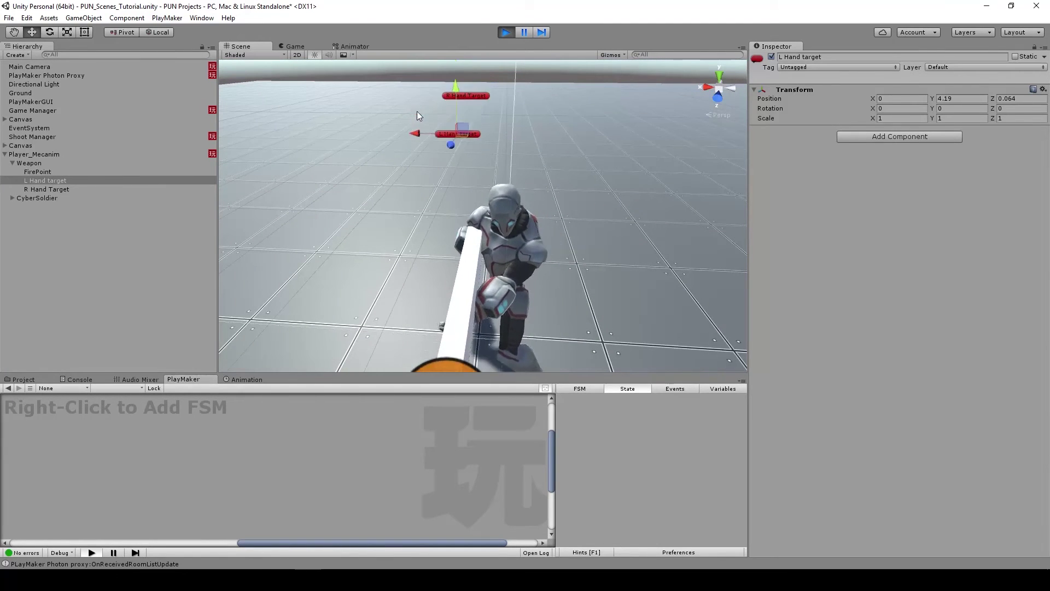
Reposition L Hand target to about X -1.35, Y 4.28, Z -0.017 so the left hand reaches under the weapon
{"action": "left_click_drag", "start_coordinate": [417, 110], "coordinate": [307, 146]}
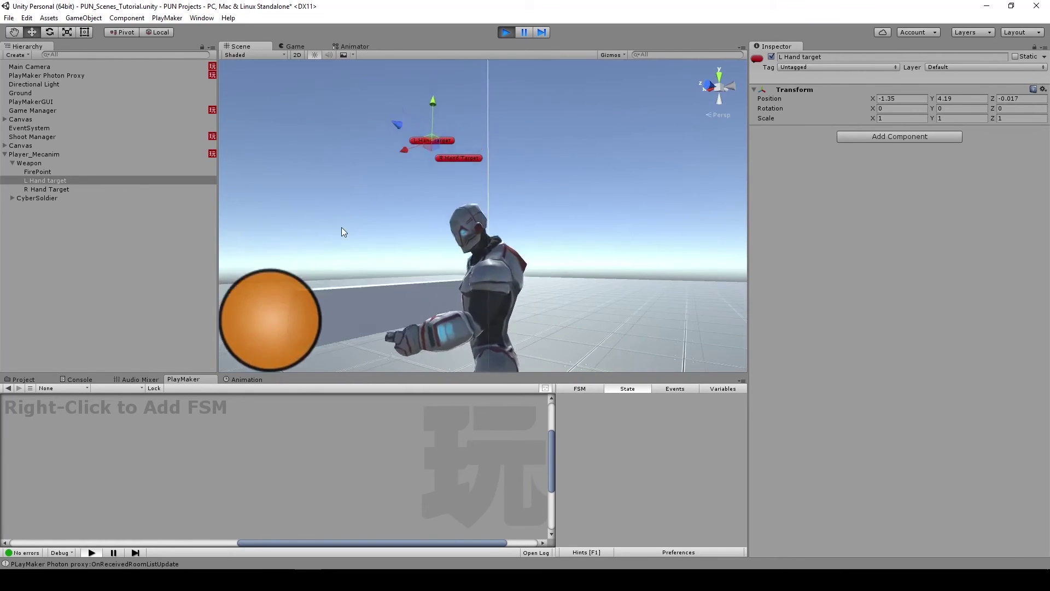
{"action": "left_click_drag", "start_coordinate": [431, 109], "coordinate": [432, 107]}
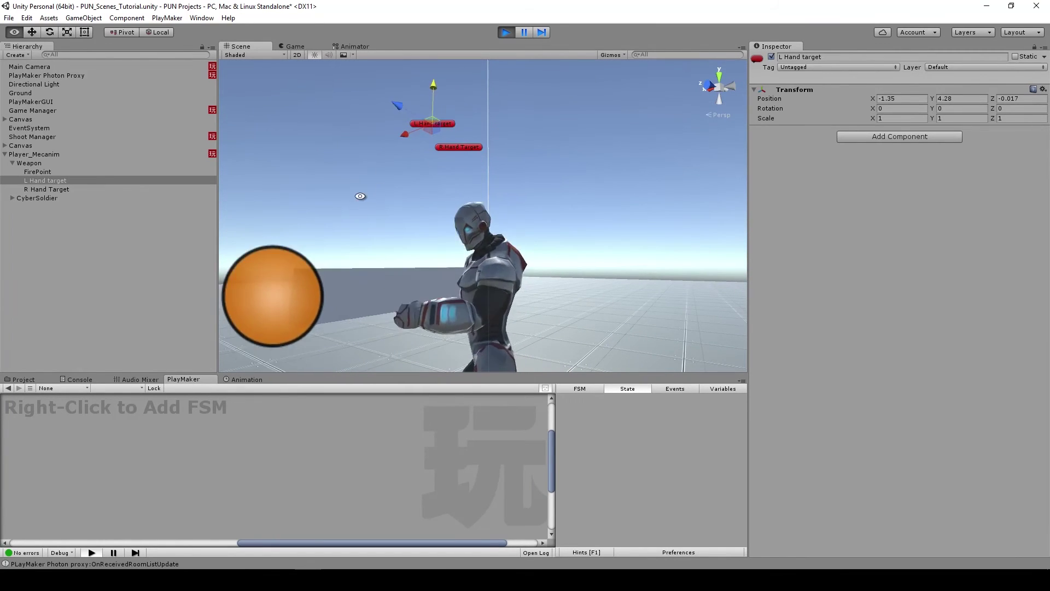
{"action": "left_click_drag", "start_coordinate": [359, 196], "coordinate": [640, 190], "text": "alt"}
{"action": "middle_click_drag", "start_coordinate": [605, 230], "coordinate": [566, 194]}
{"action": "left_click_drag", "start_coordinate": [566, 194], "coordinate": [698, 145], "text": "alt"}
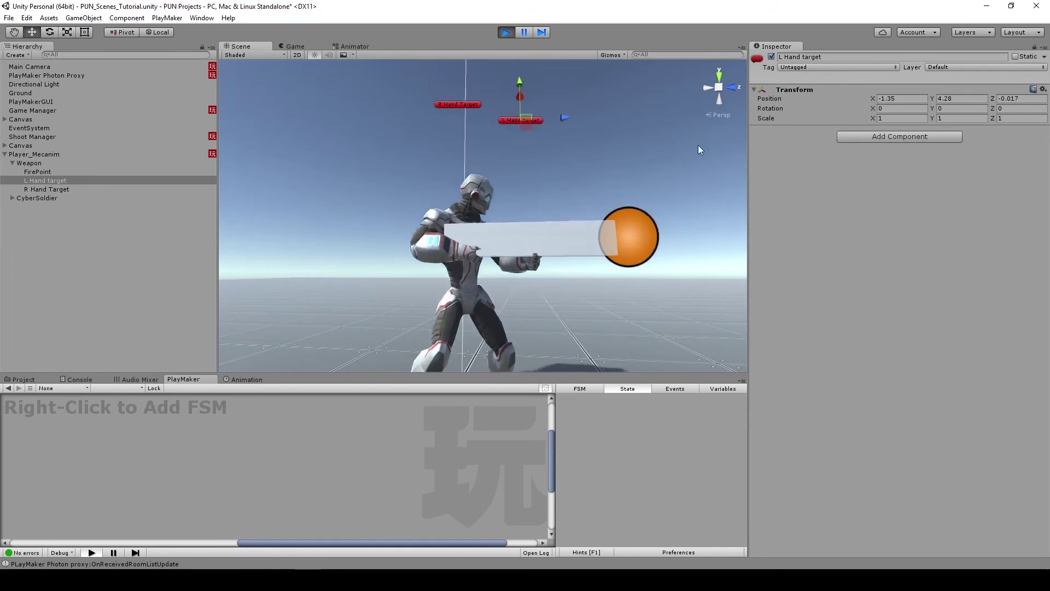
Copy L Hand target's Transform, stop the running scene, and paste the copied values back onto the target
{"action": "left_click", "coordinate": [1042, 89]}
{"action": "left_click", "coordinate": [989, 144]}
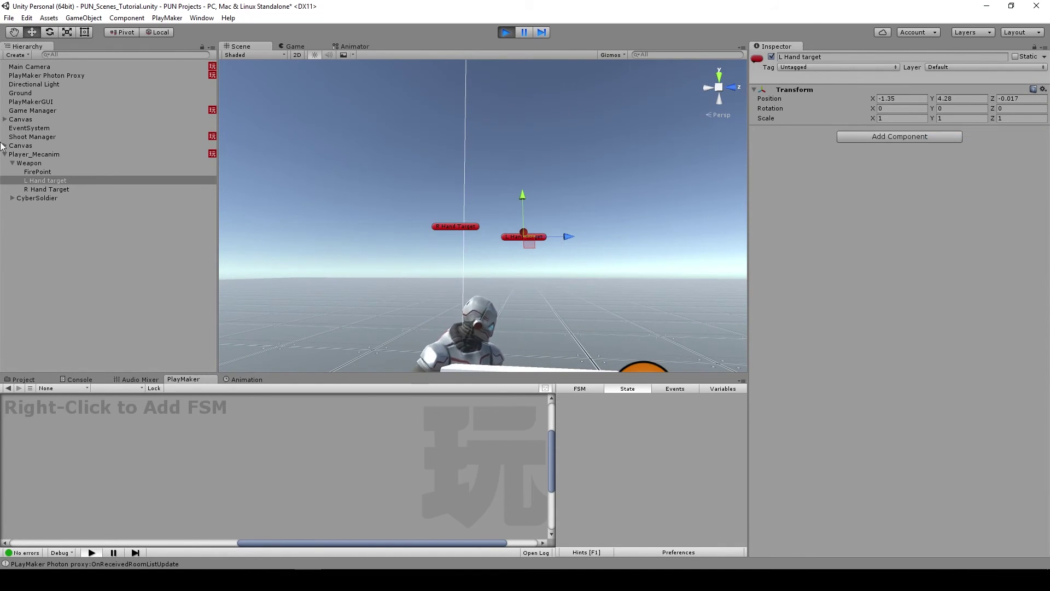
{"action": "left_click", "coordinate": [506, 31]}
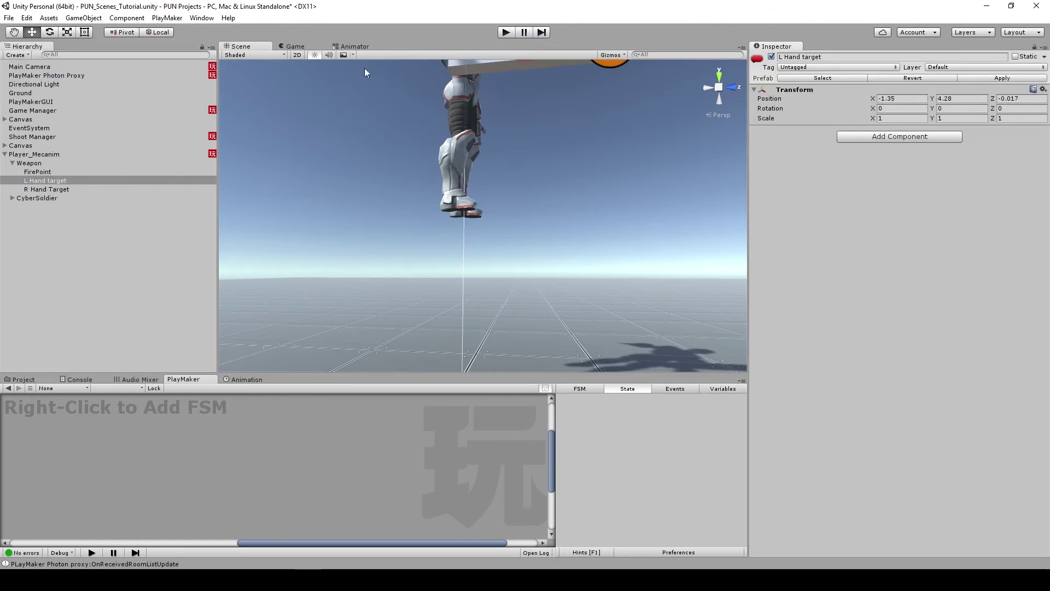
{"action": "middle_click_drag", "start_coordinate": [556, 142], "coordinate": [554, 225]}
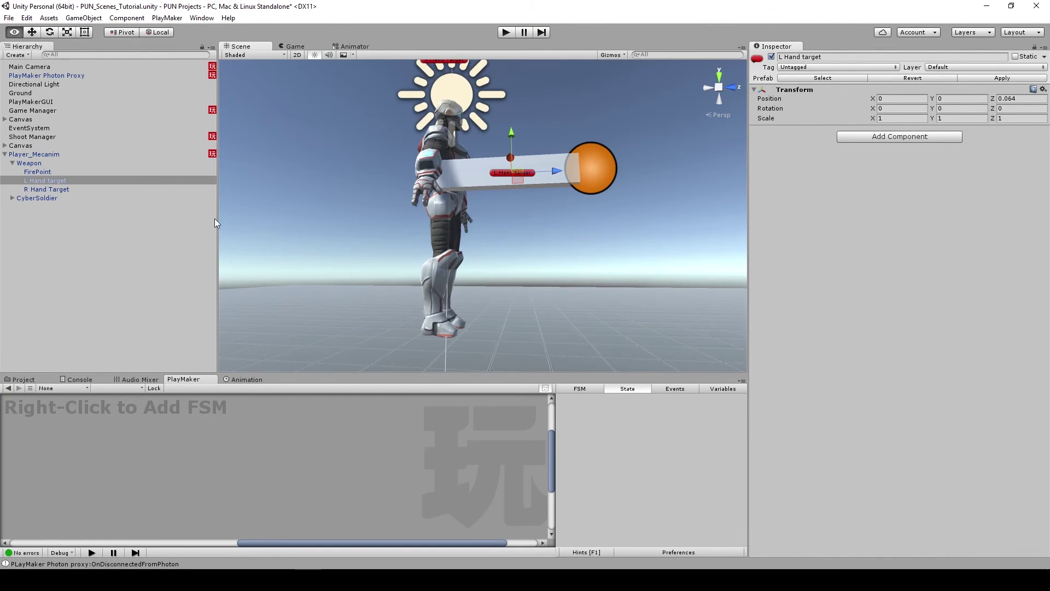
{"action": "left_click", "coordinate": [1043, 89]}
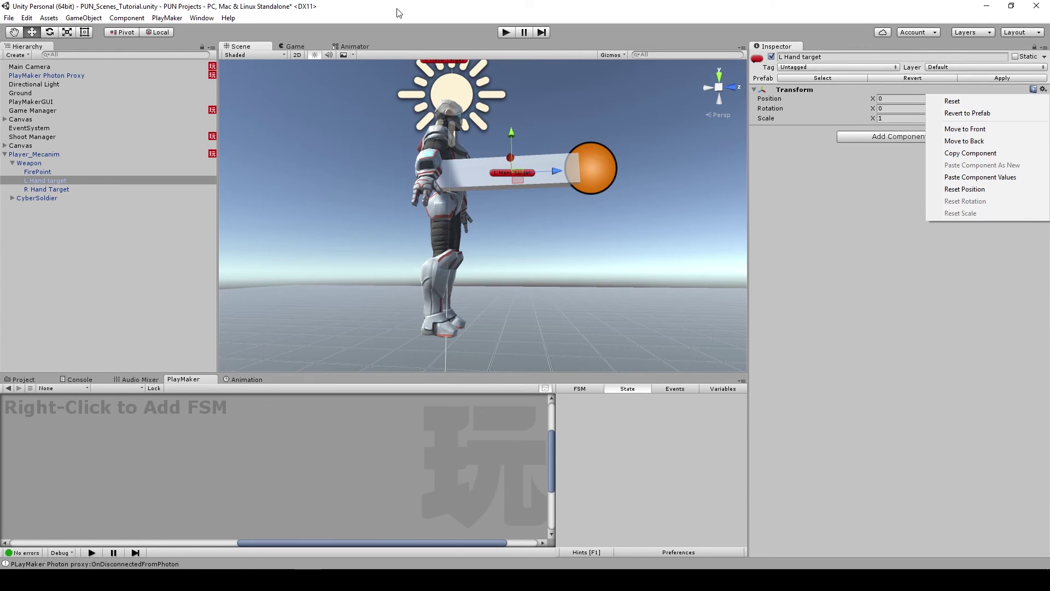
{"action": "left_click", "coordinate": [977, 177]}
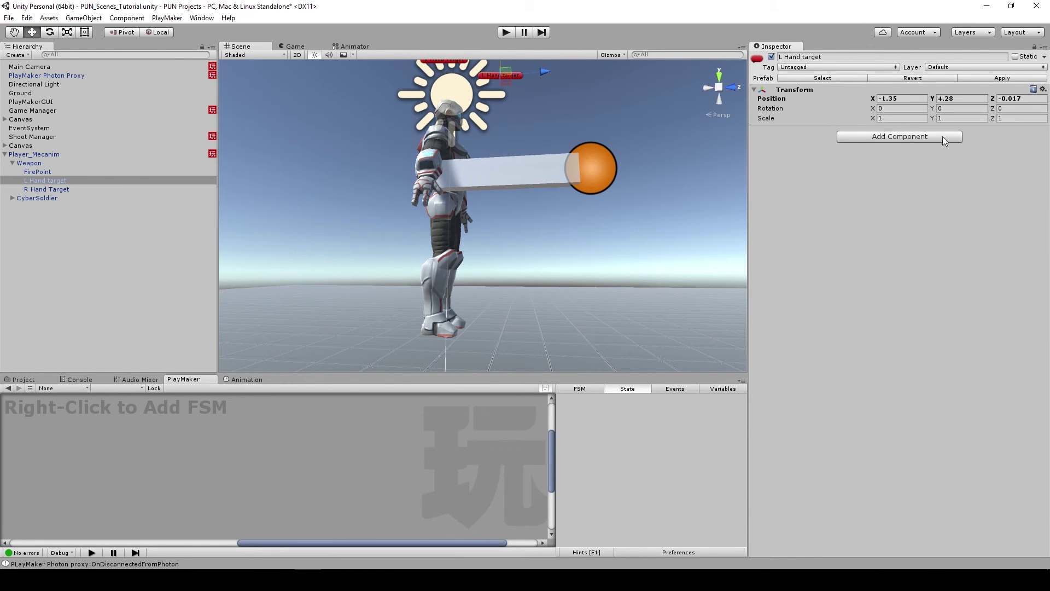
Apply the changes on Player_Mecanim to its prefab
{"action": "left_click_drag", "start_coordinate": [551, 155], "coordinate": [449, 164], "text": "alt"}
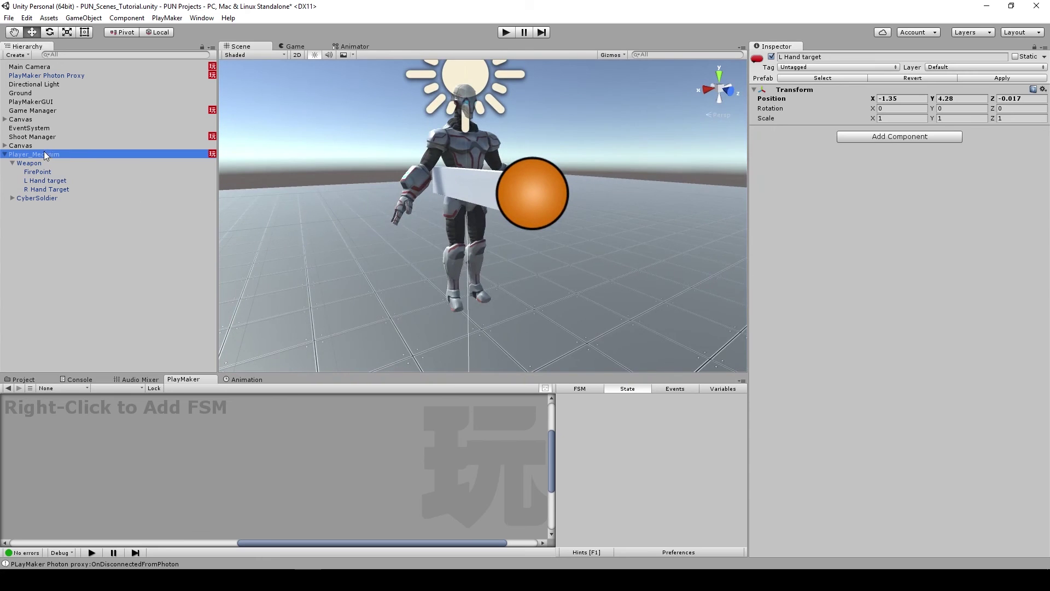
{"action": "left_click", "coordinate": [1002, 78]}
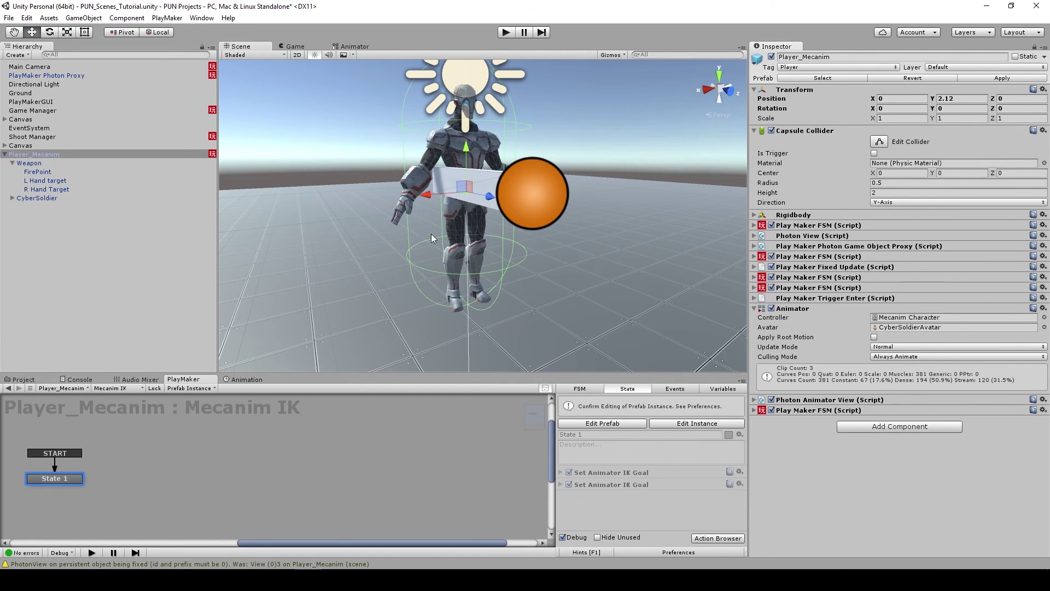
{"action": "left_click_drag", "start_coordinate": [432, 238], "coordinate": [553, 229], "text": "alt"}
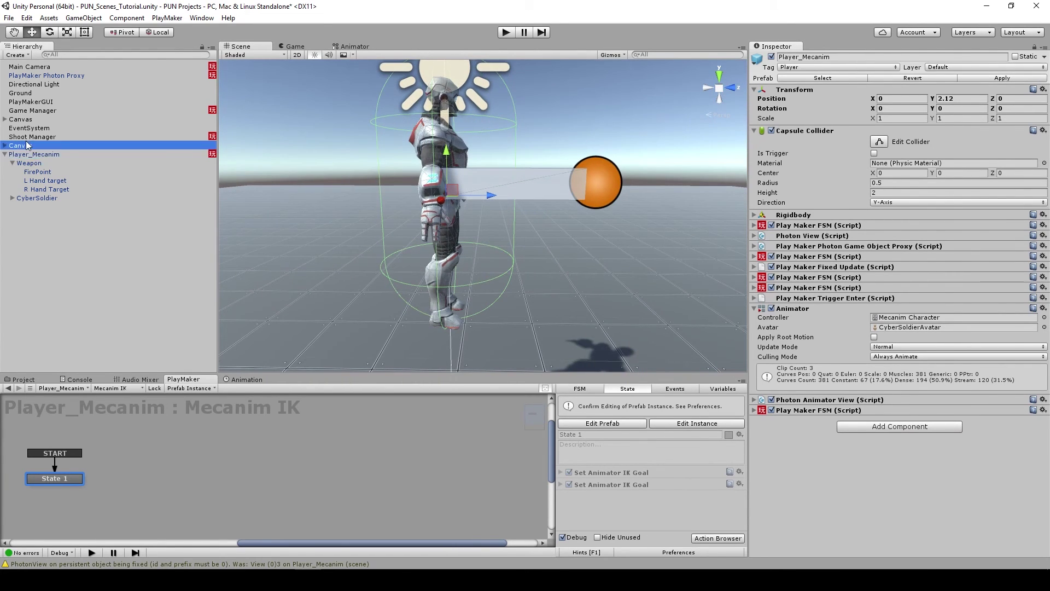
Delete Player_Mecanim from the scene and save the scene
{"action": "left_click", "coordinate": [29, 163]}
{"action": "left_click", "coordinate": [38, 155]}
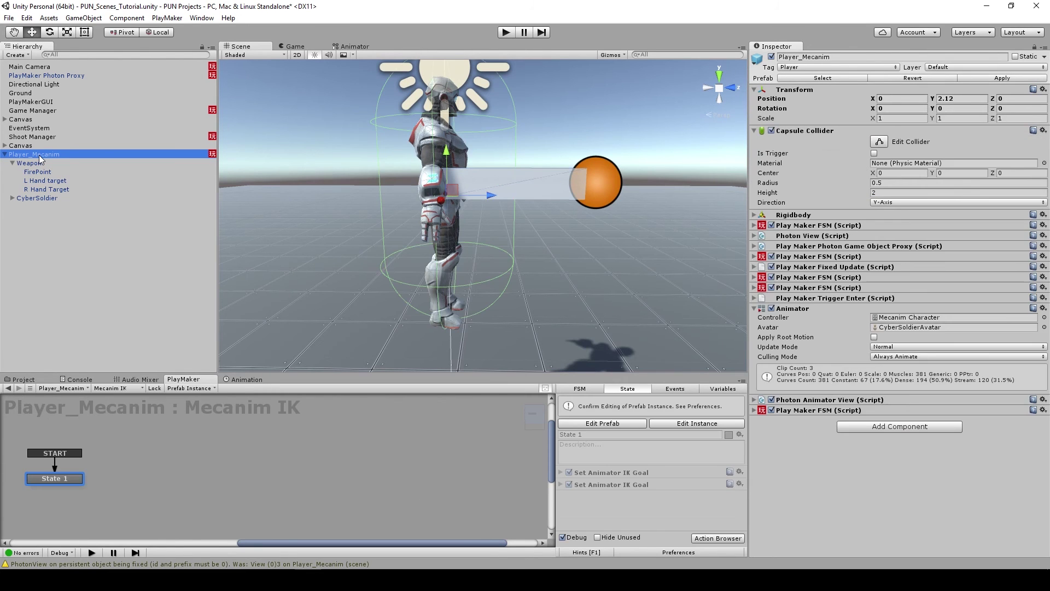
{"action": "key", "text": "Delete"}
{"action": "key", "text": "ctrl+s"}
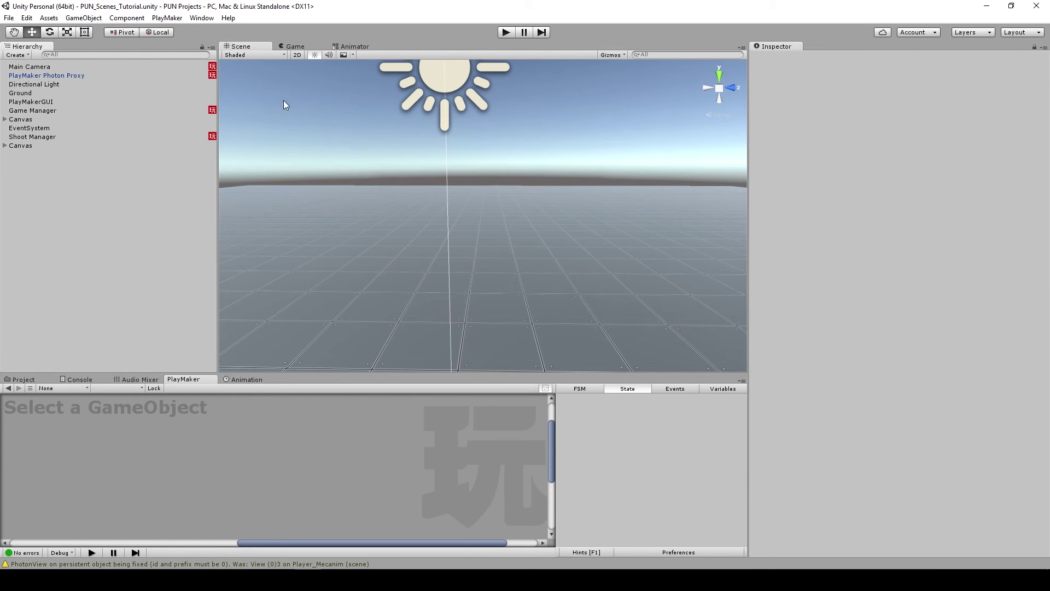
Run the scene, enter a player name, and create a room to spawn the networked player
{"action": "left_click", "coordinate": [506, 32]}
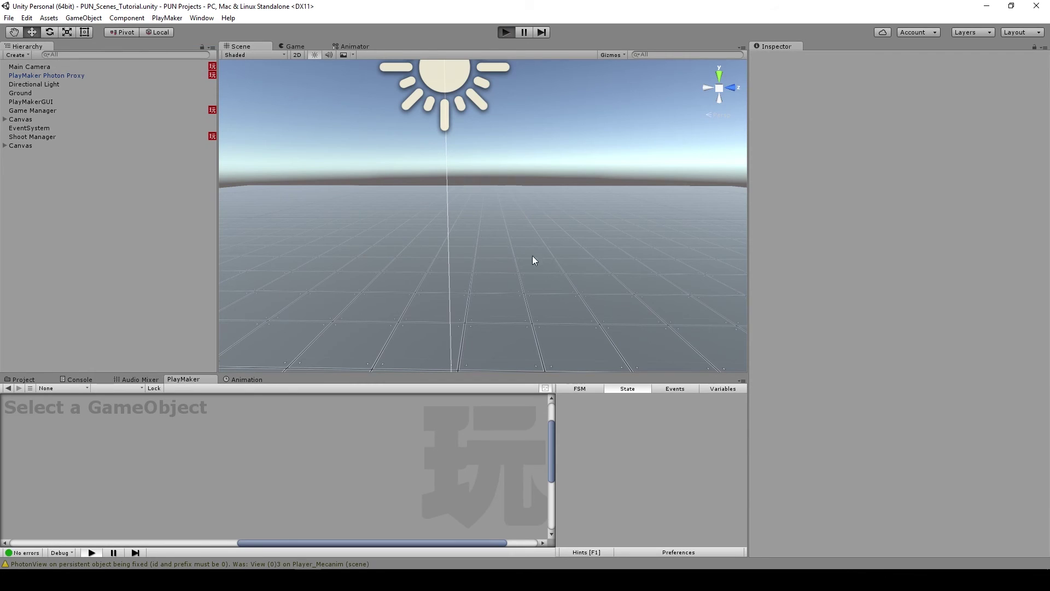
{"action": "left_click", "coordinate": [582, 320]}
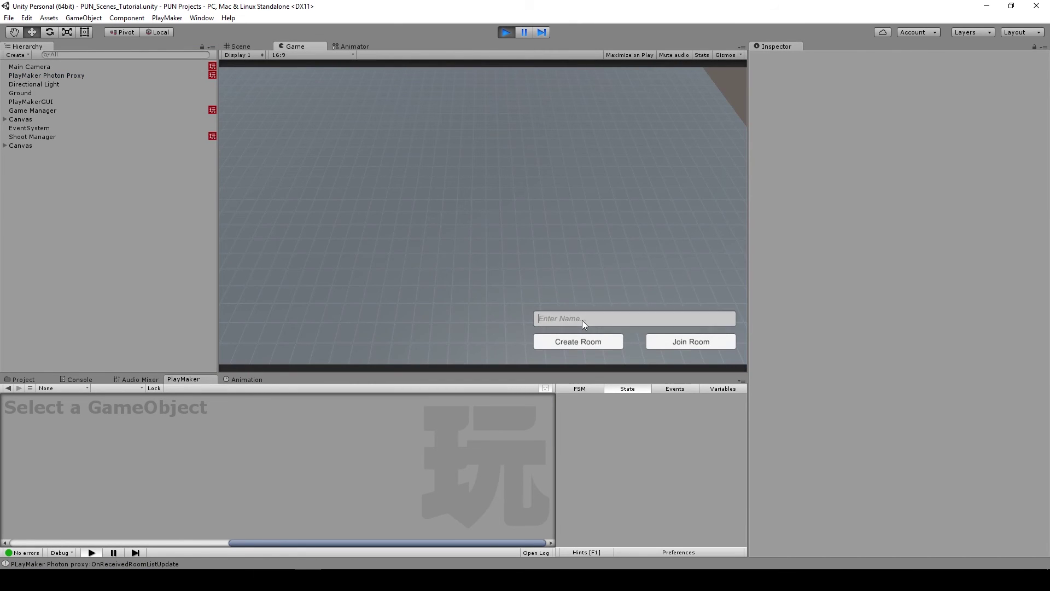
{"action": "type", "text": "Romi"}
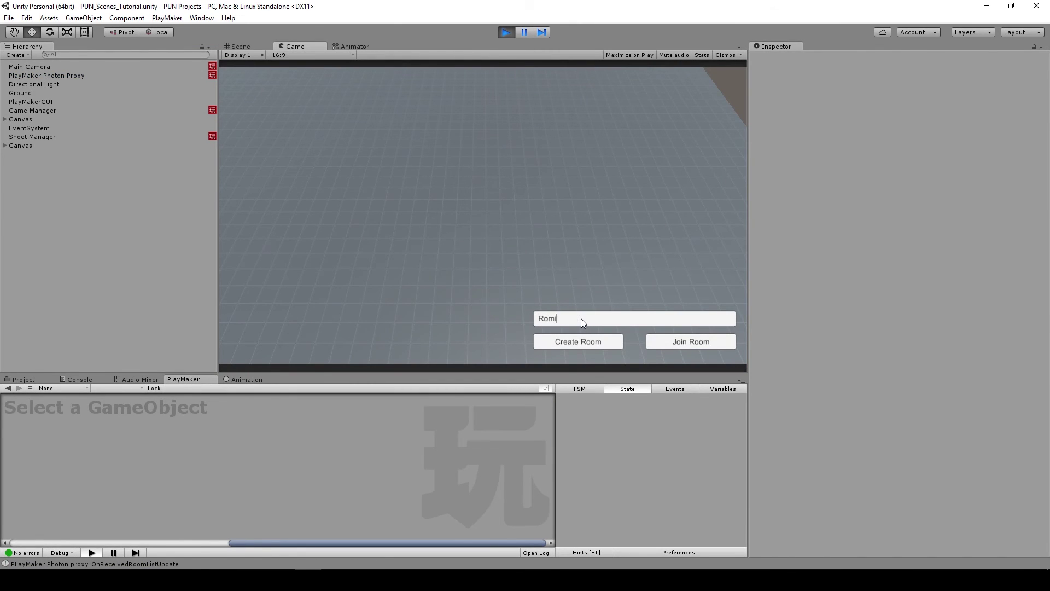
{"action": "left_click", "coordinate": [574, 344]}
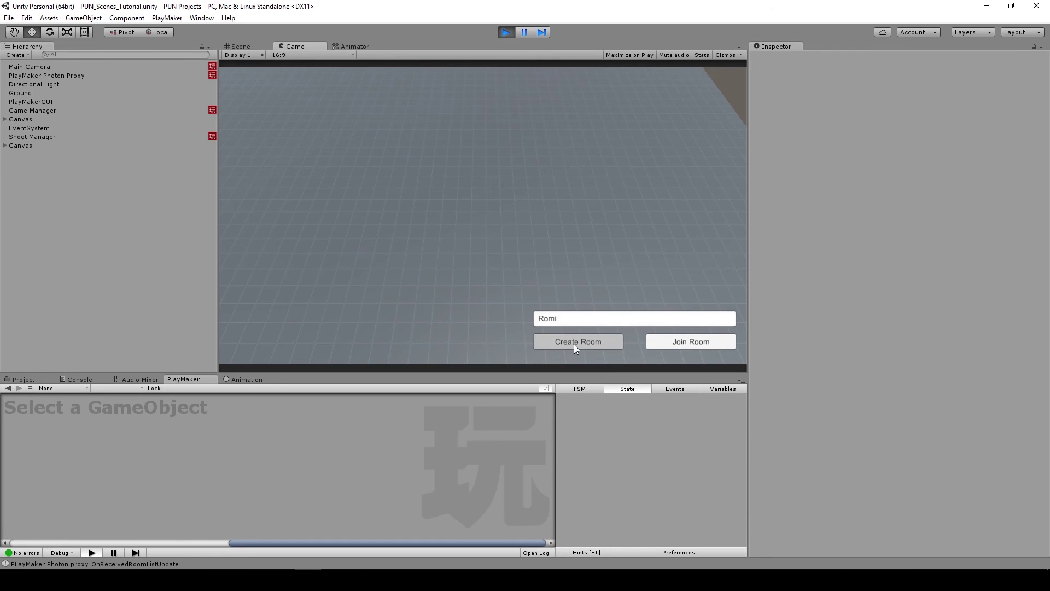
Check in the Scene view how the spawned player's hands hold the weapon
{"action": "left_click", "coordinate": [257, 47]}
{"action": "left_click_drag", "start_coordinate": [268, 295], "coordinate": [391, 284], "text": "alt"}
{"action": "middle_click_drag", "start_coordinate": [391, 284], "coordinate": [705, 160]}
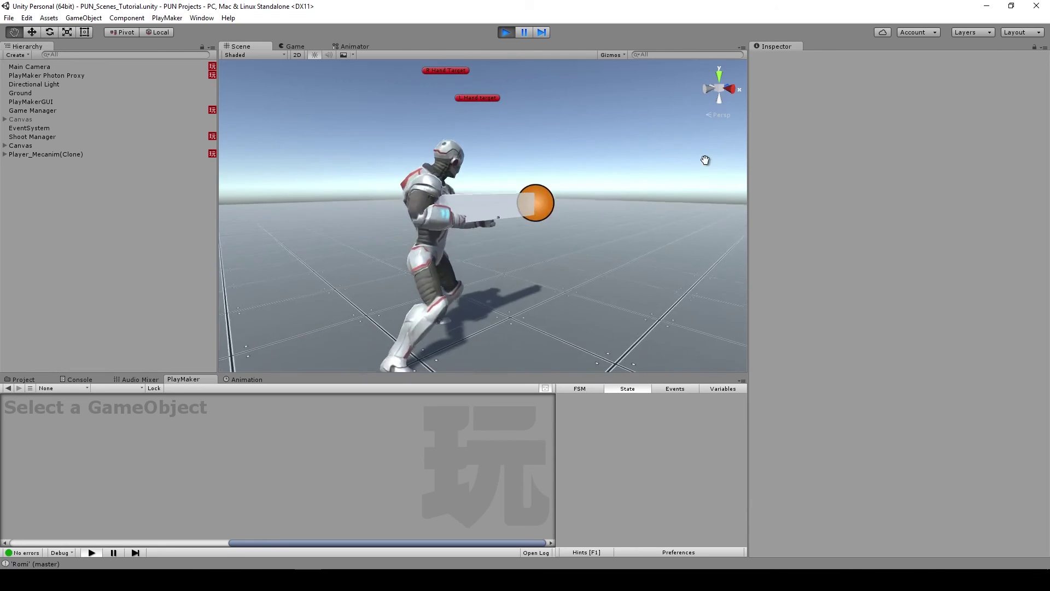
{"action": "left_click_drag", "start_coordinate": [520, 248], "coordinate": [384, 173], "text": "alt"}
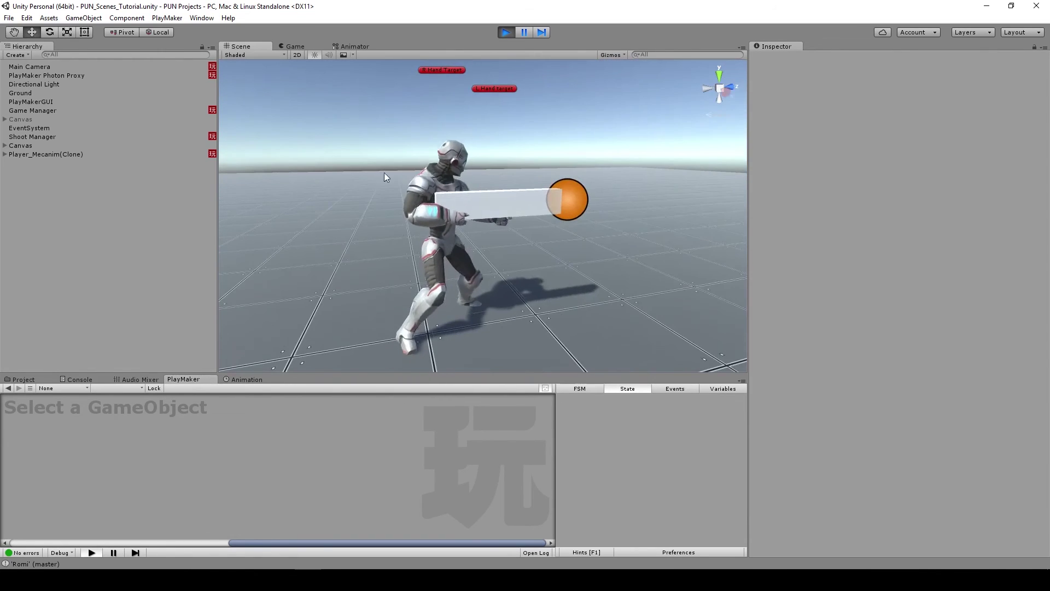
Return to the Game view and test moving the character and firing the weapon
{"action": "key", "text": "ctrl+2"}
{"action": "left_click", "coordinate": [533, 253]}
{"action": "key", "text": "d"}
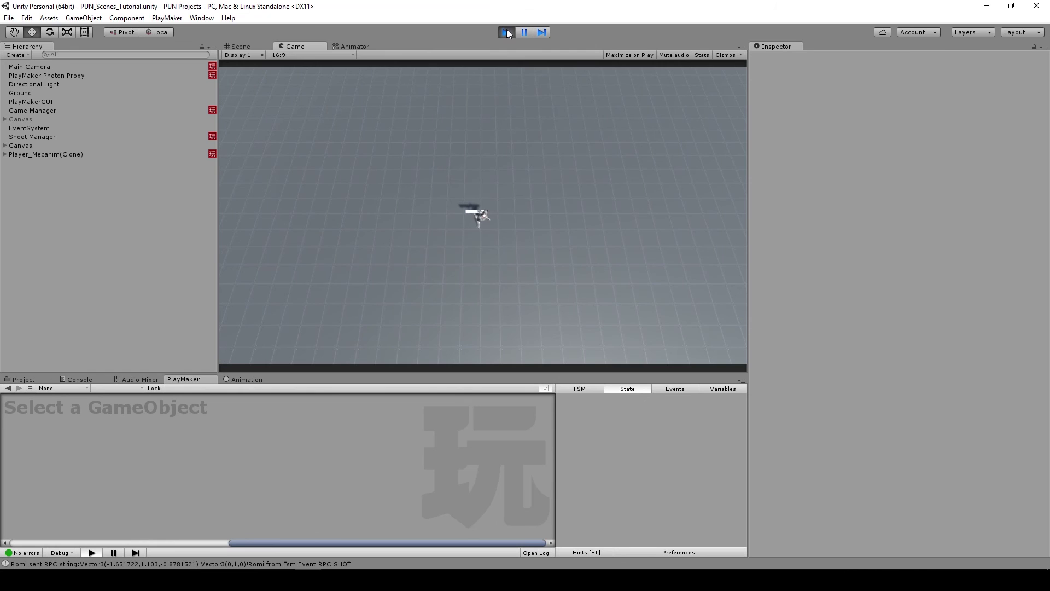
Frame Player_Mecanim(Clone) in the Scene view, examine its grip on the weapon from several sides, and stop the scene
{"action": "left_click", "coordinate": [254, 46]}
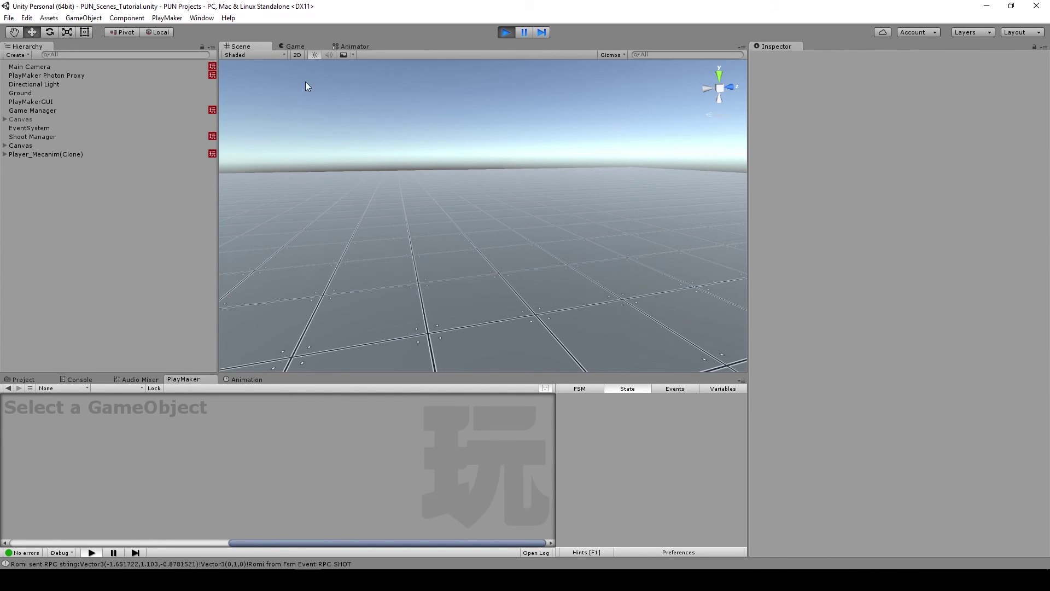
{"action": "double_click", "coordinate": [13, 155]}
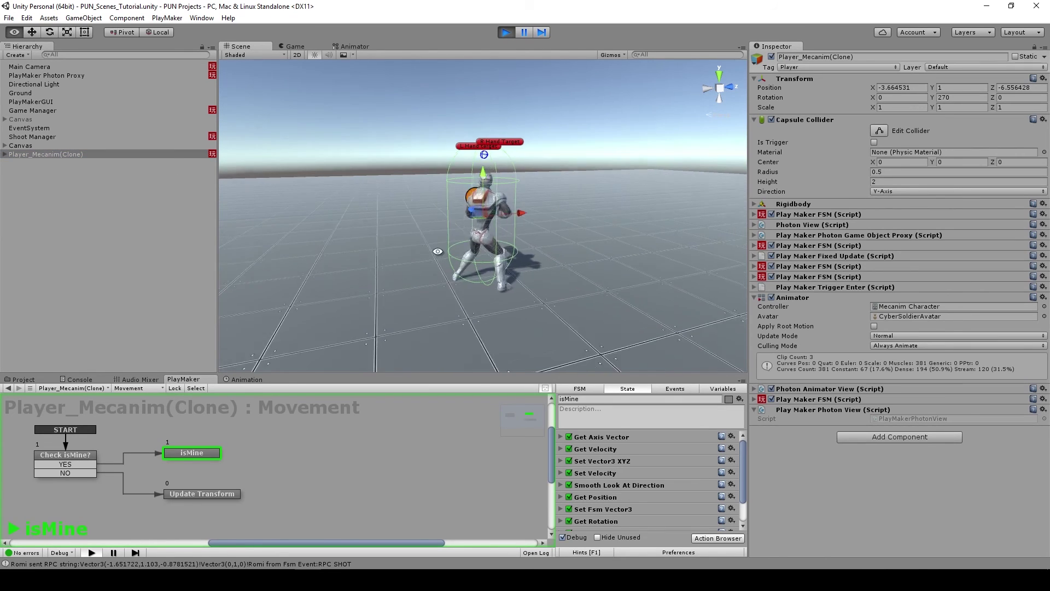
{"action": "scroll", "coordinate": [581, 240], "scroll_direction": "up", "scroll_amount": 4}
{"action": "left_click_drag", "start_coordinate": [406, 241], "coordinate": [645, 253], "text": "alt"}
{"action": "scroll", "coordinate": [499, 246], "scroll_direction": "up", "scroll_amount": 6}
{"action": "left_click_drag", "start_coordinate": [499, 247], "coordinate": [556, 253], "text": "alt"}
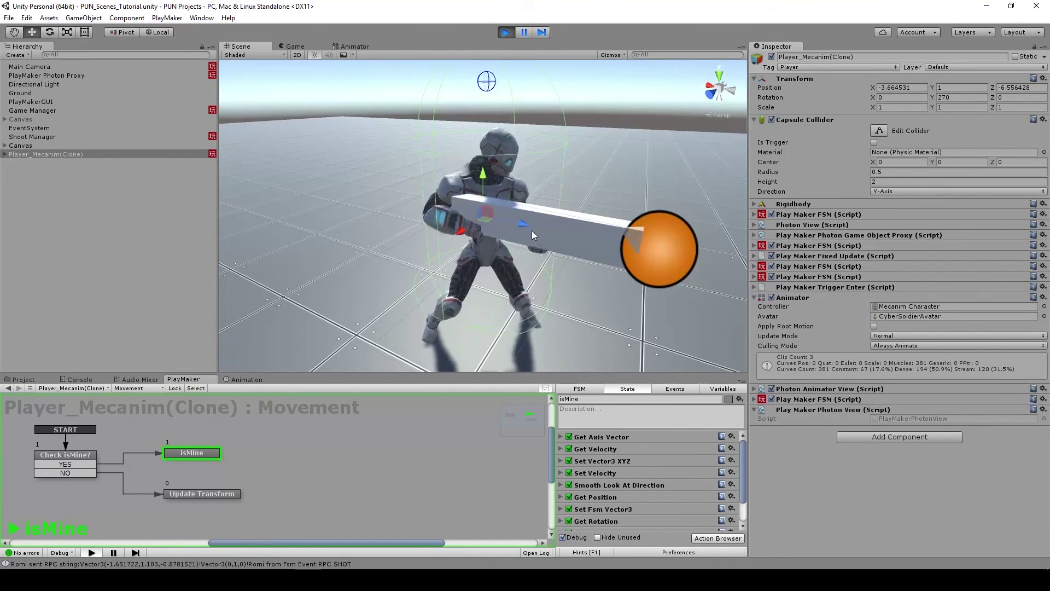
{"action": "left_click_drag", "start_coordinate": [400, 279], "coordinate": [594, 243], "text": "alt"}
{"action": "left_click_drag", "start_coordinate": [403, 231], "coordinate": [557, 220], "text": "alt"}
{"action": "left_click", "coordinate": [506, 33]}
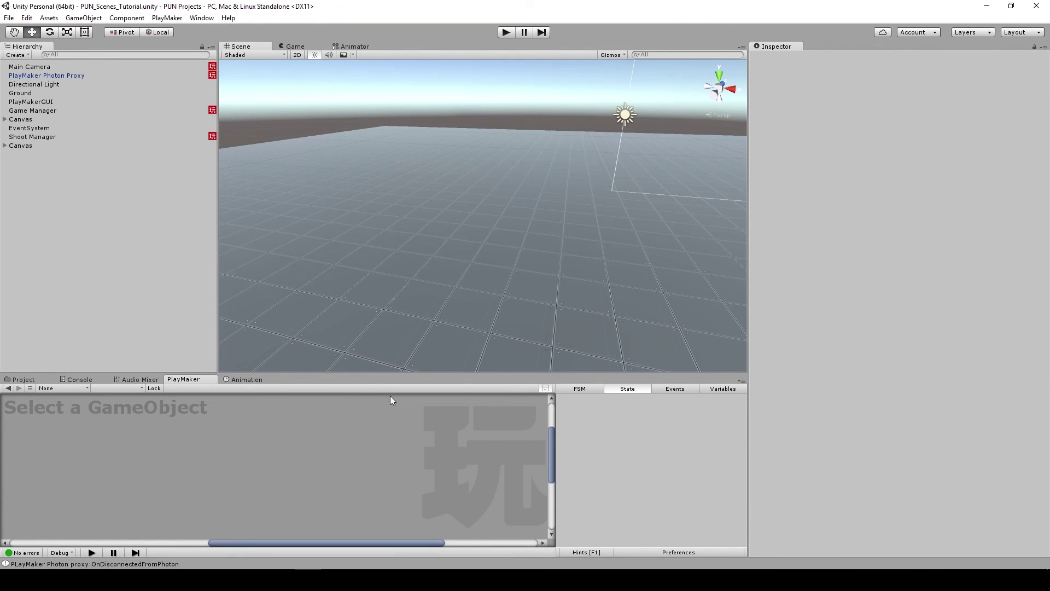